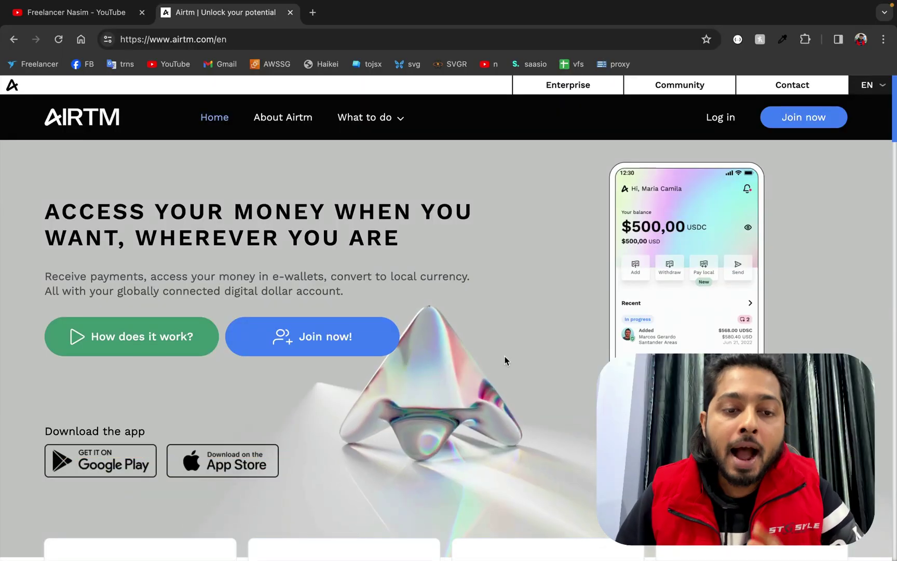
- Browse the YouTube channel's playlists
{"action": "left_click", "coordinate": [66, 17]}
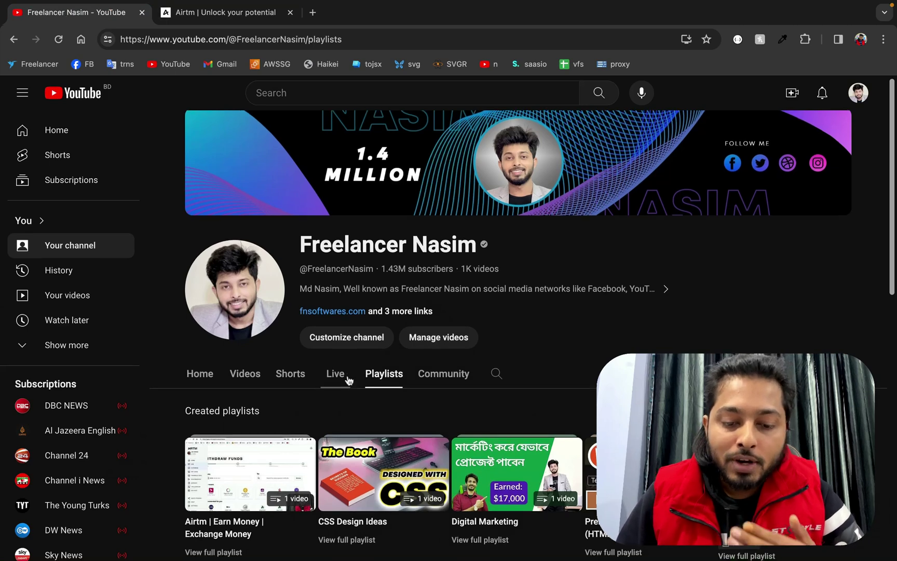
{"action": "scroll", "coordinate": [348, 380], "scroll_direction": "down", "scroll_amount": 3}
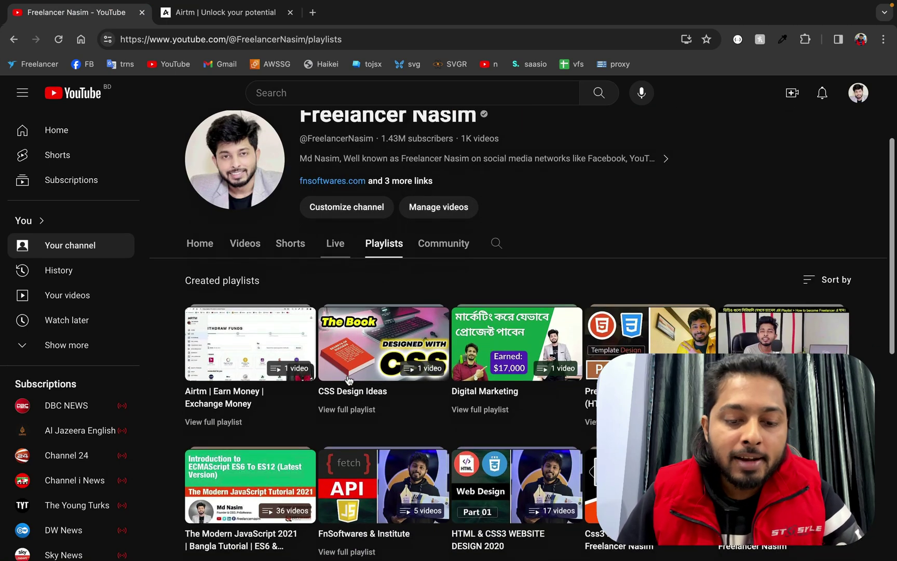
{"action": "scroll", "coordinate": [387, 255], "scroll_direction": "down", "scroll_amount": 1}
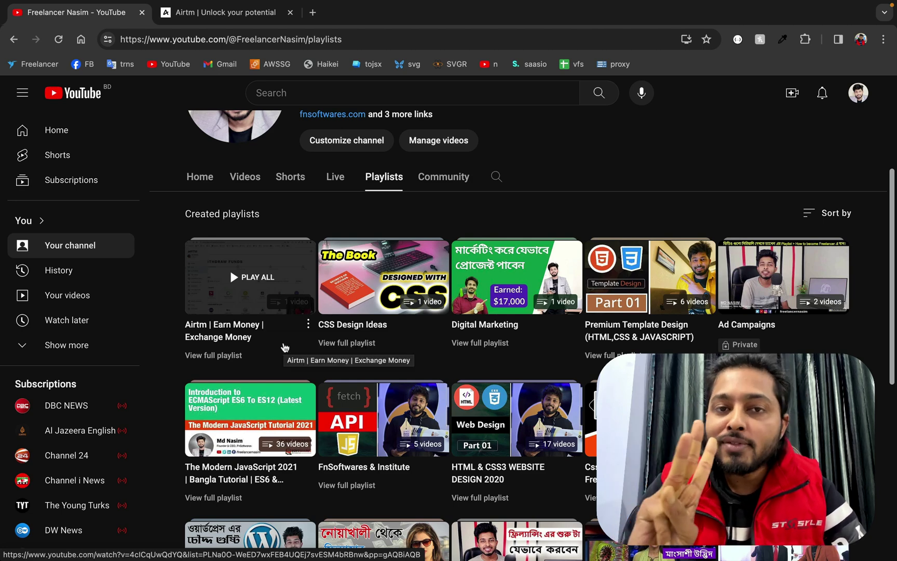
- Return to the Airtm homepage and open its login page in a new tab
{"action": "left_click", "coordinate": [225, 30]}
{"action": "left_click", "coordinate": [228, 21]}
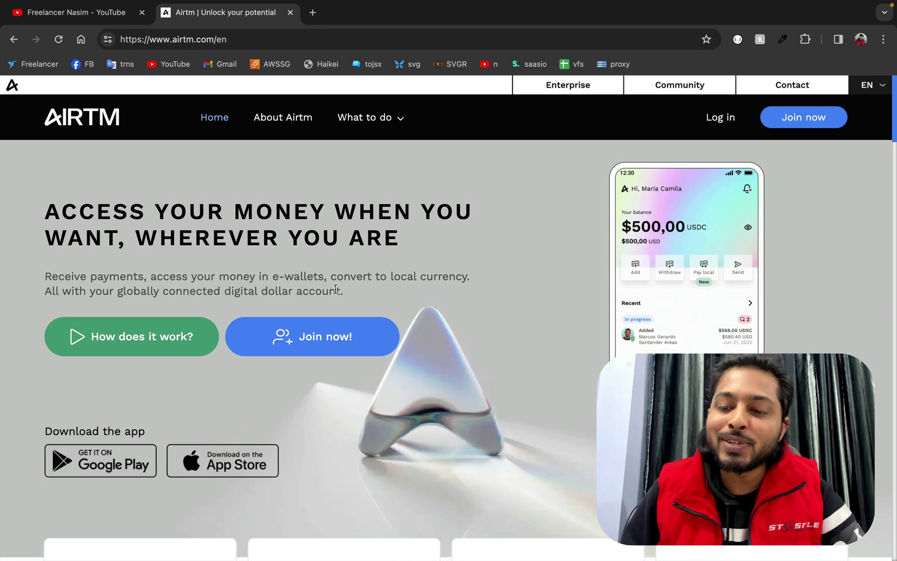
{"action": "left_click", "coordinate": [720, 117]}
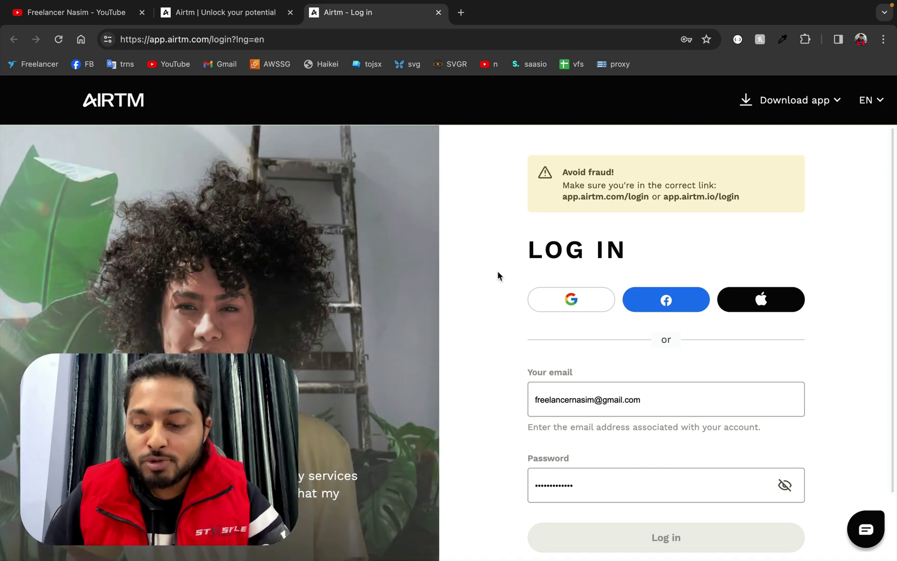
- Log in with the saved email and password, then enter the 2FA security code
{"action": "scroll", "coordinate": [497, 275], "scroll_direction": "down", "scroll_amount": 3}
{"action": "left_click", "coordinate": [599, 412]}
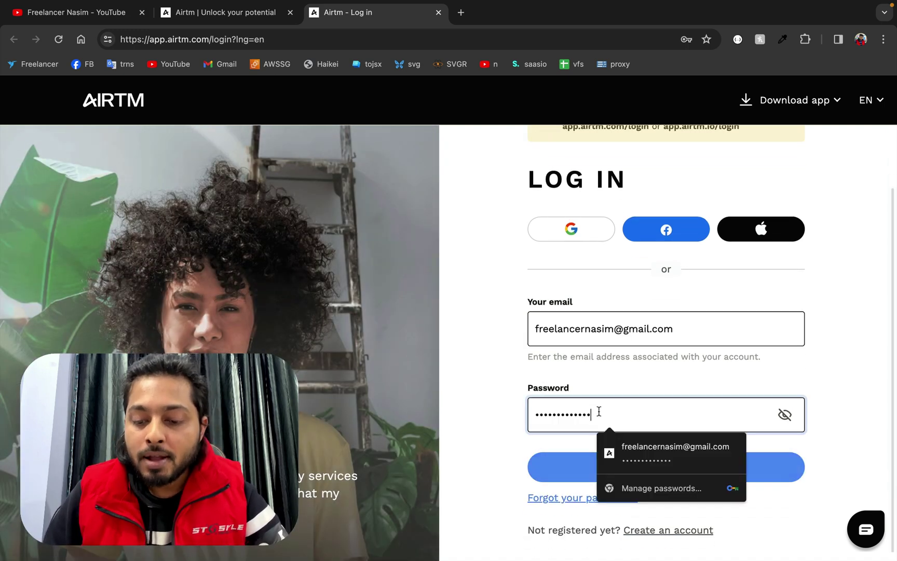
{"action": "left_click", "coordinate": [600, 330]}
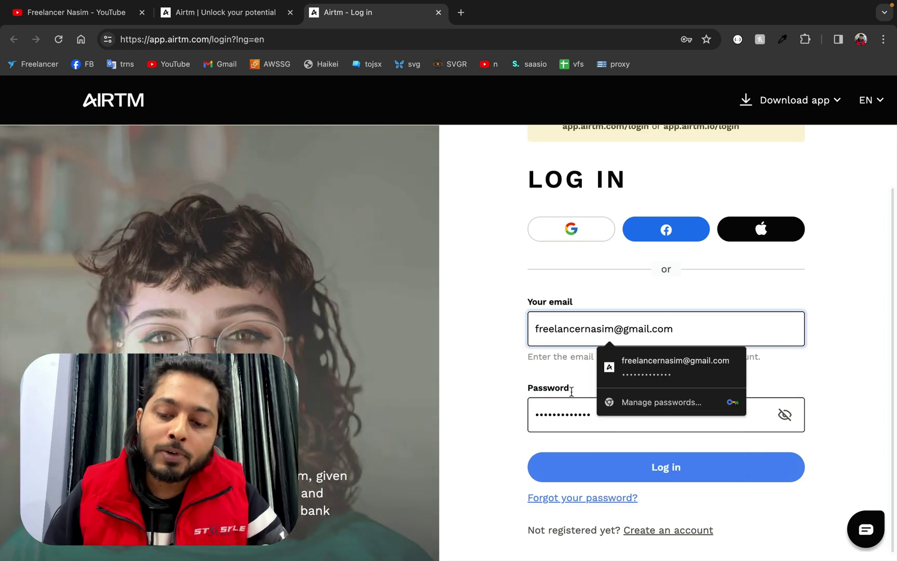
{"action": "left_click", "coordinate": [566, 415]}
{"action": "left_click", "coordinate": [494, 421]}
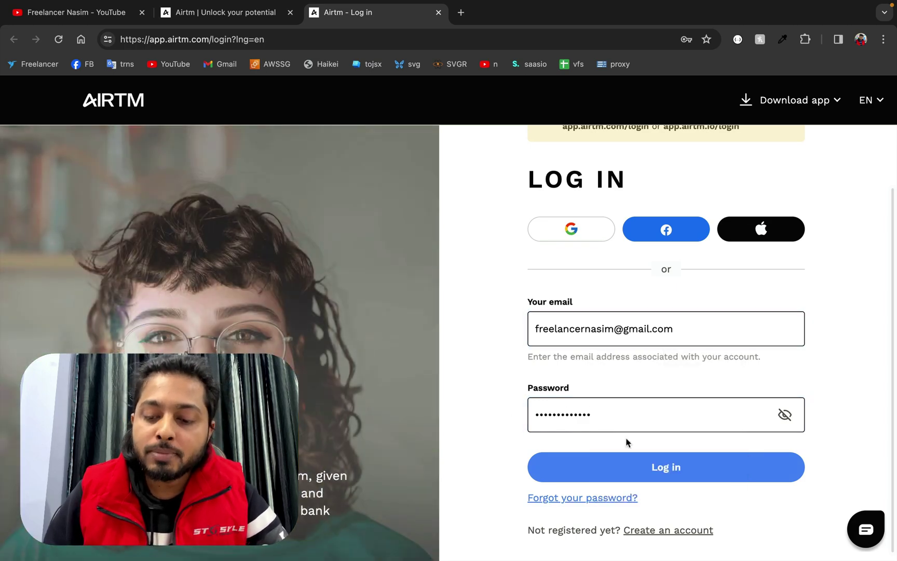
{"action": "left_click", "coordinate": [662, 468]}
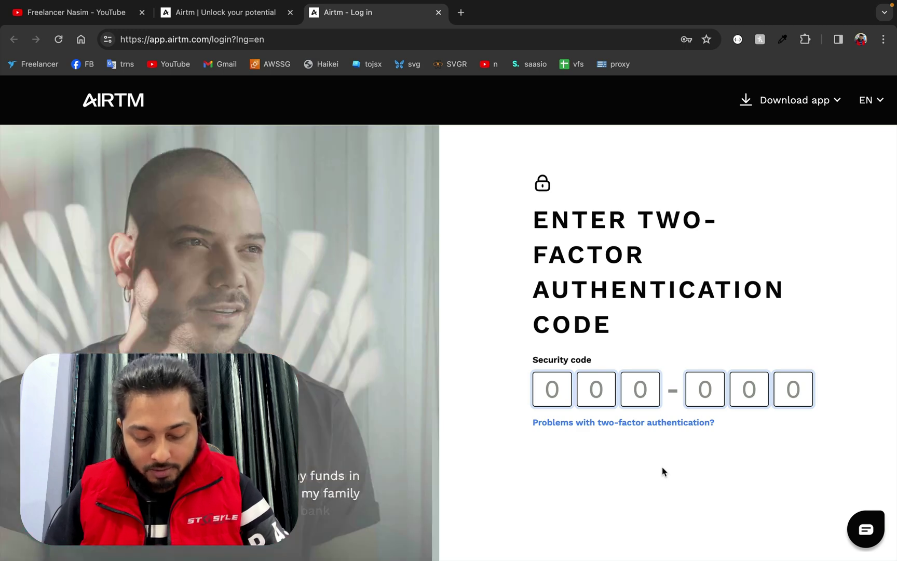
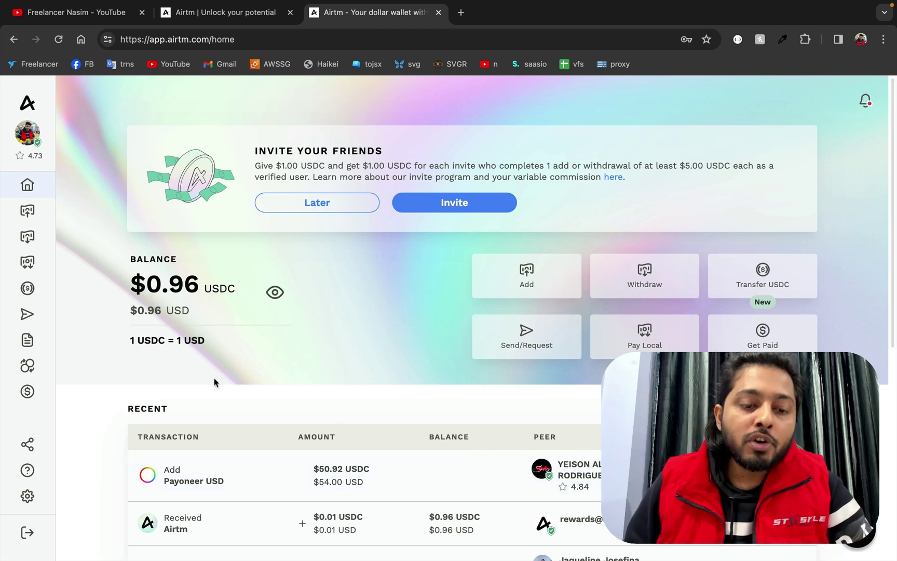
- Expand the left sidebar and go to the ADD funds page
{"action": "mouse_move", "coordinate": [35, 232]}
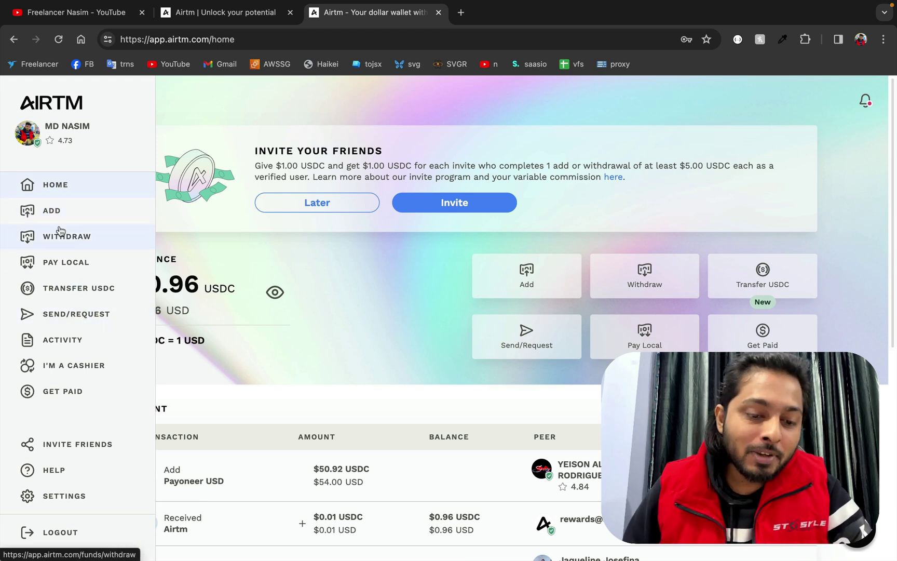
{"action": "left_click", "coordinate": [56, 210]}
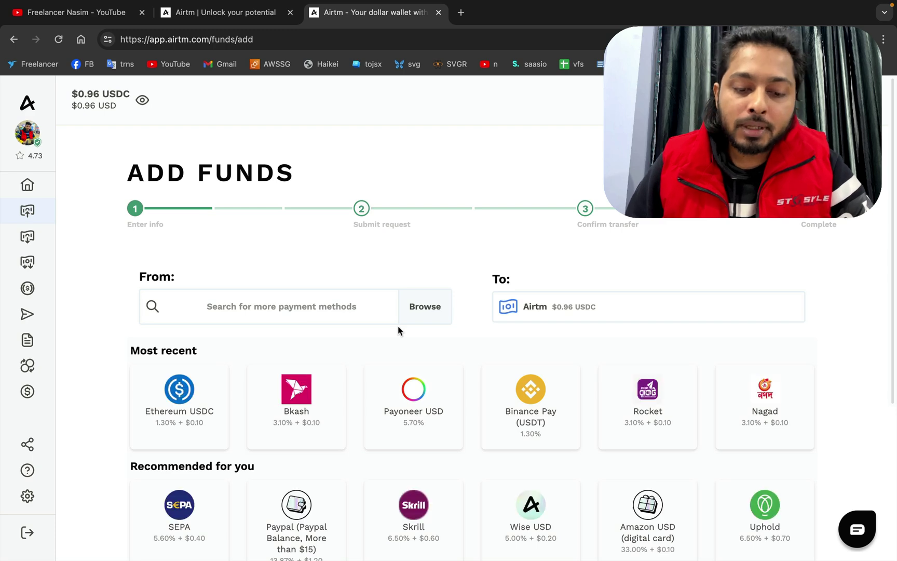
- Pick Bkash under Most recent as the source, quoting ৳13,009.96 BDT for $100.00 USDC
{"action": "scroll", "coordinate": [349, 341], "scroll_direction": "down", "scroll_amount": 1}
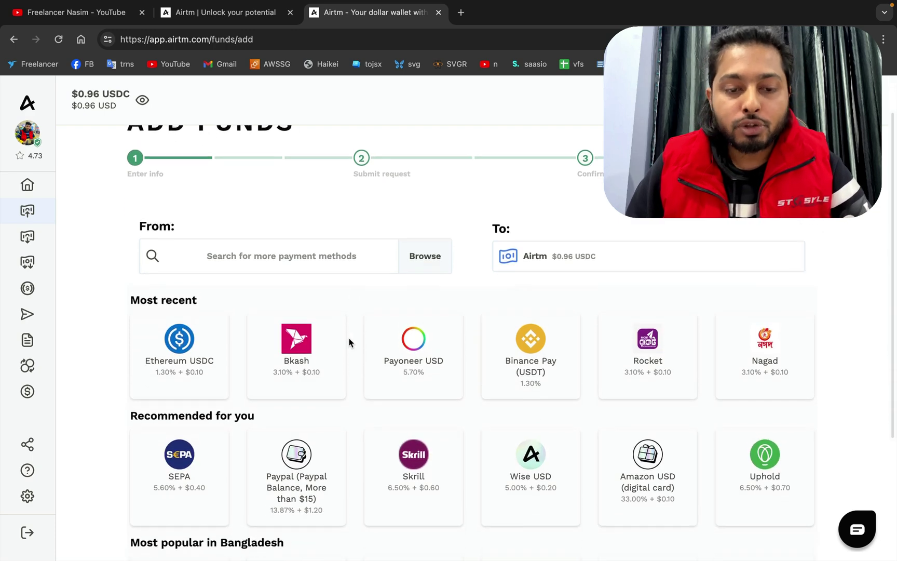
{"action": "scroll", "coordinate": [349, 343], "scroll_direction": "up", "scroll_amount": 1}
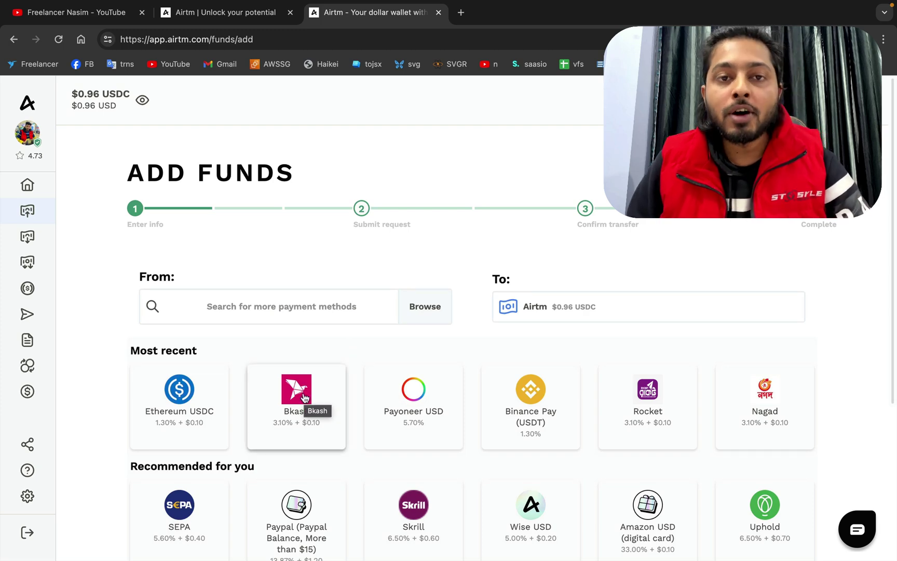
{"action": "left_click", "coordinate": [304, 398]}
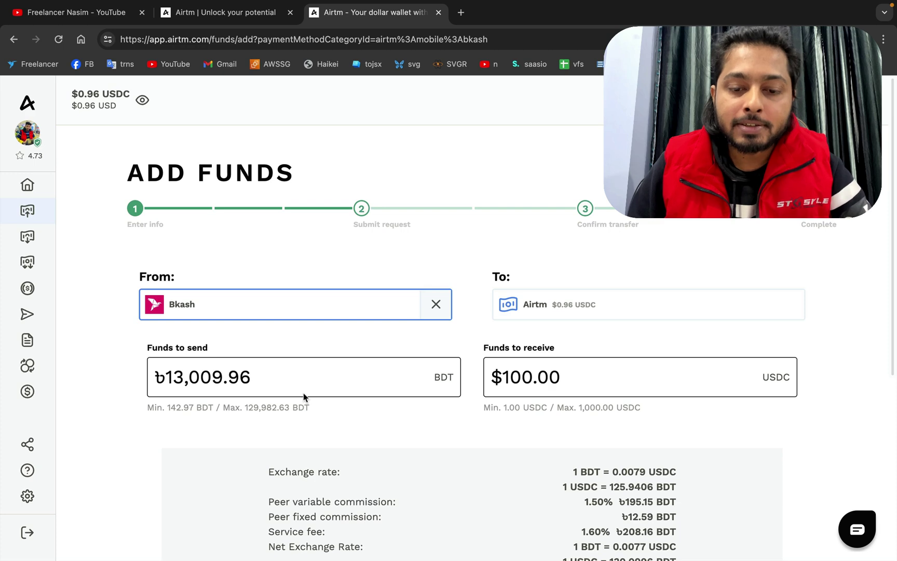
- Replace the Bkash funds-to-send amount with 10,000 BDT
{"action": "scroll", "coordinate": [304, 393], "scroll_direction": "down", "scroll_amount": 1}
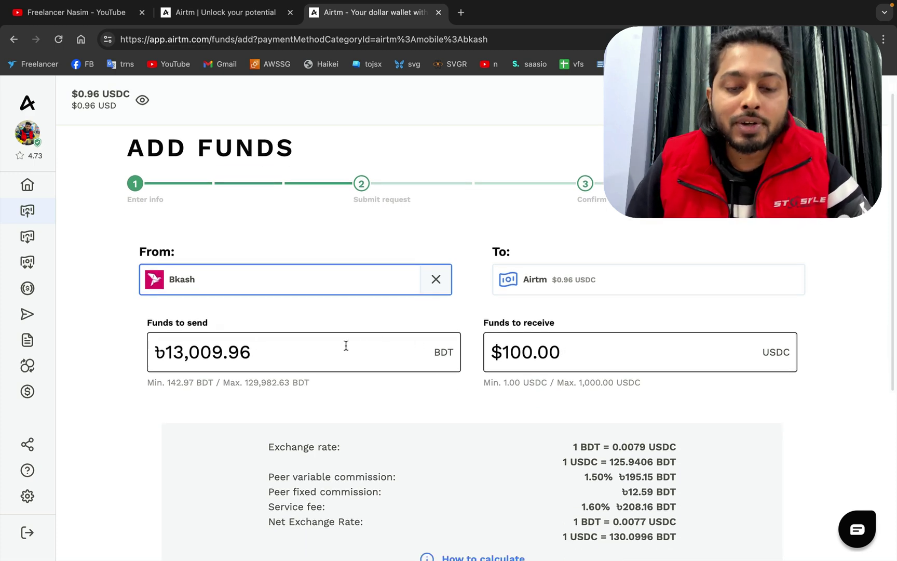
{"action": "left_click", "coordinate": [265, 348]}
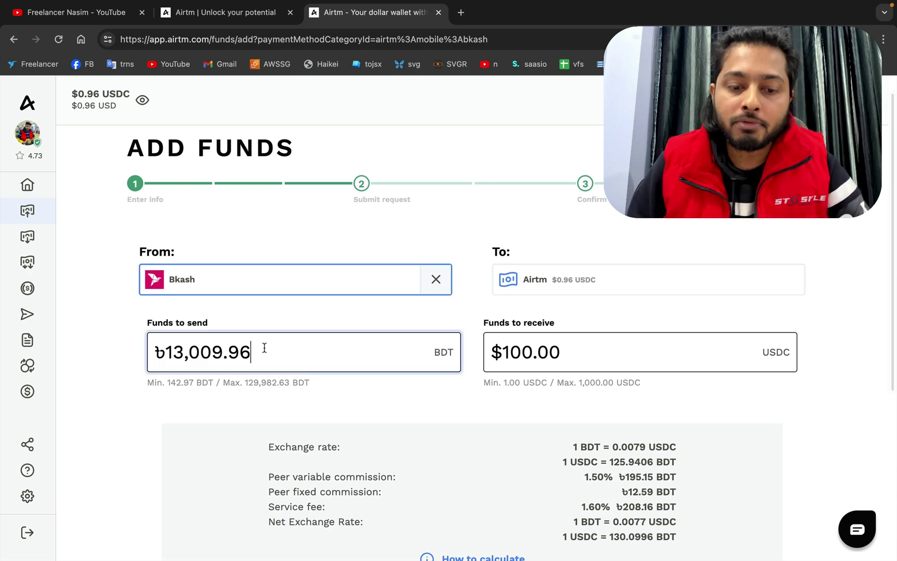
{"action": "key", "text": "super+a"}
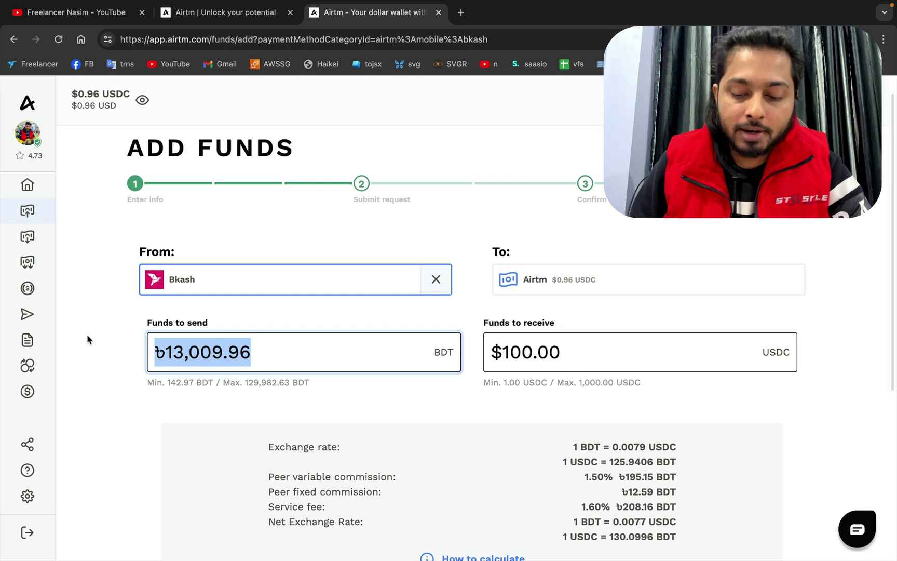
{"action": "type", "text": "10,000"}
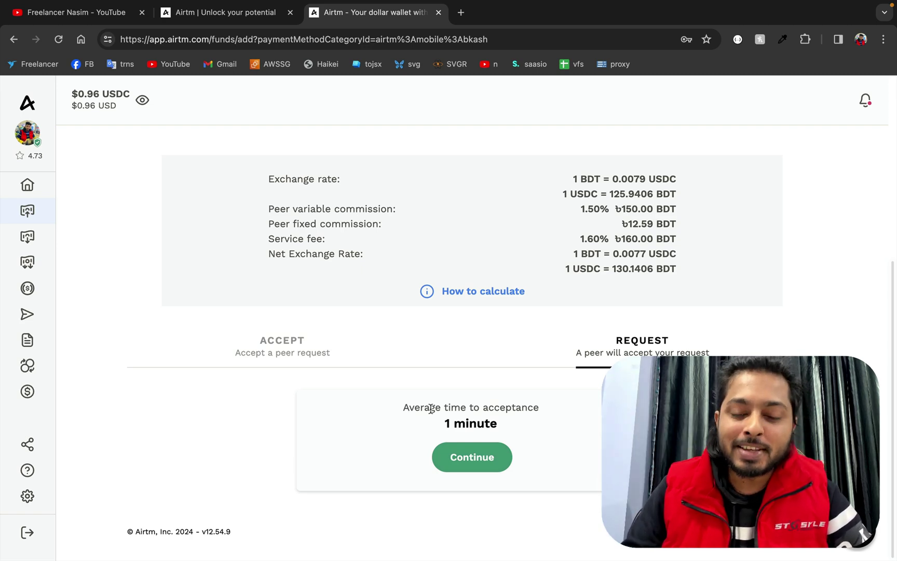
- Confirm the Bkash details and submit the 10,000 BDT add-funds request
{"action": "left_click", "coordinate": [471, 462]}
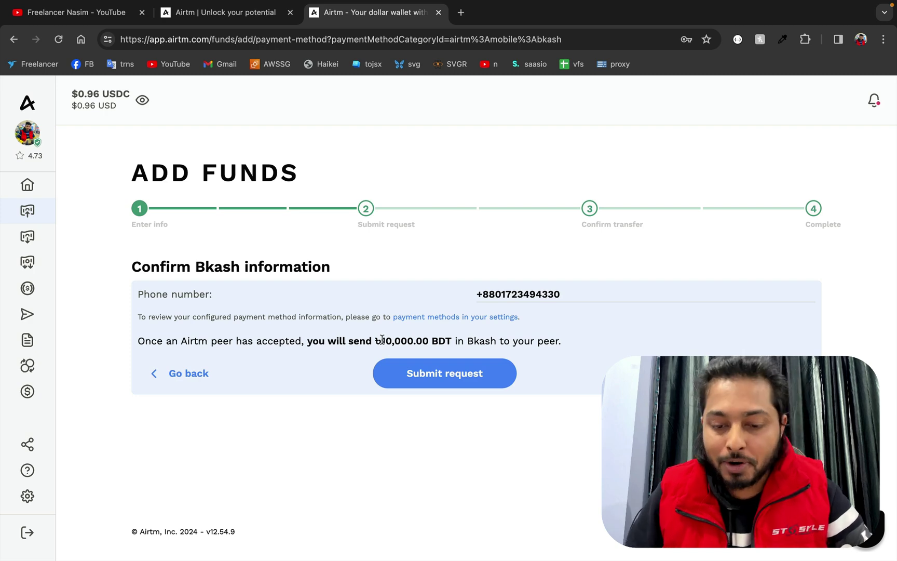
{"action": "left_click", "coordinate": [434, 374]}
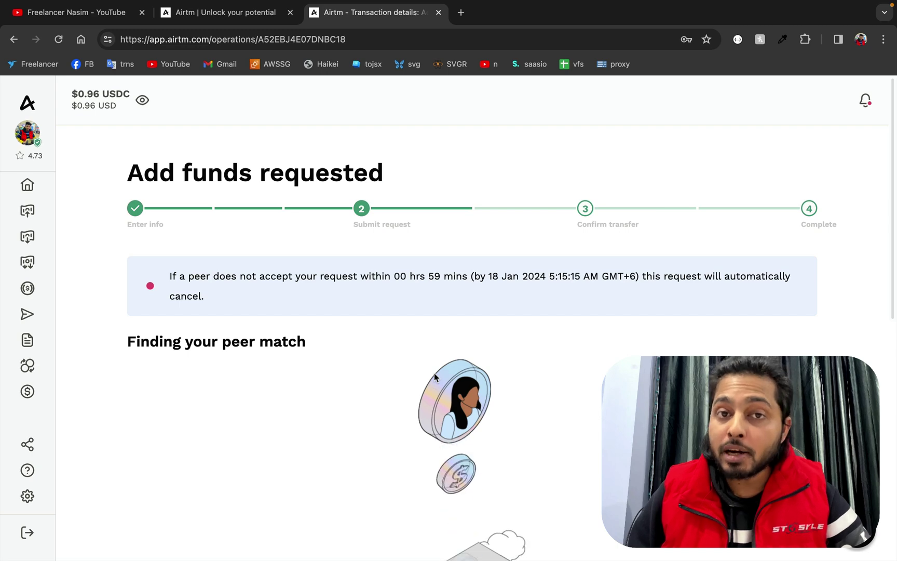
- Once the 4.82-rated peer accepts, highlight their 1152 transactions and join date
{"action": "scroll", "coordinate": [434, 373], "scroll_direction": "down", "scroll_amount": 4}
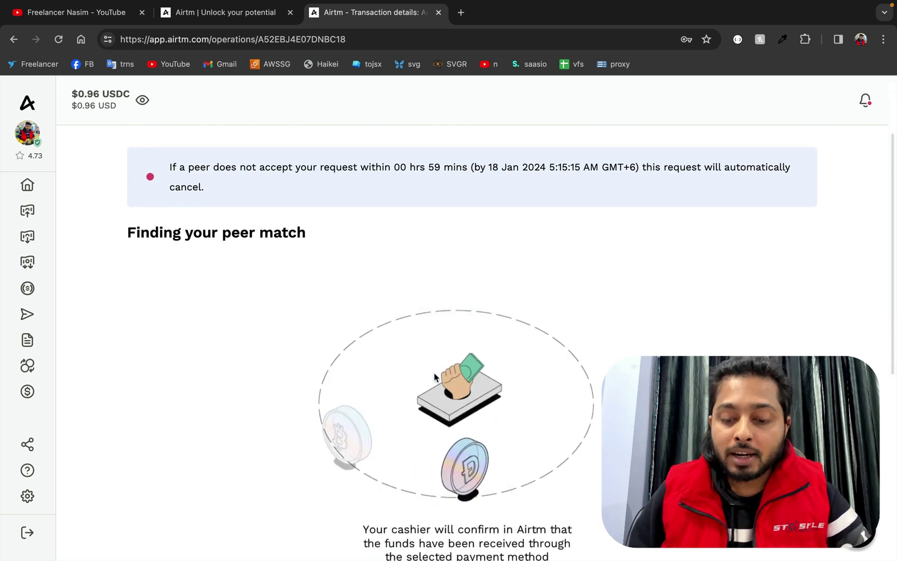
{"action": "scroll", "coordinate": [435, 375], "scroll_direction": "down", "scroll_amount": 3}
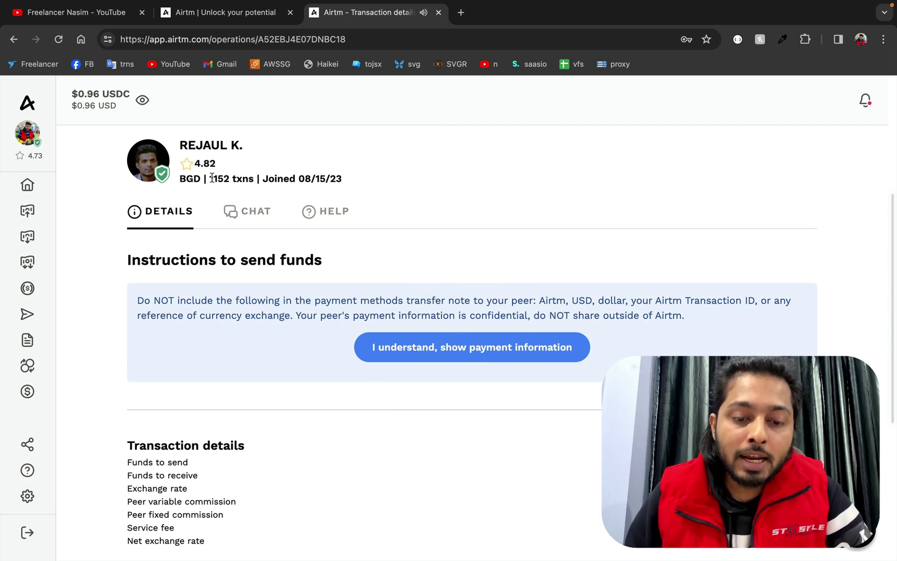
{"action": "left_click_drag", "start_coordinate": [212, 177], "coordinate": [244, 179]}
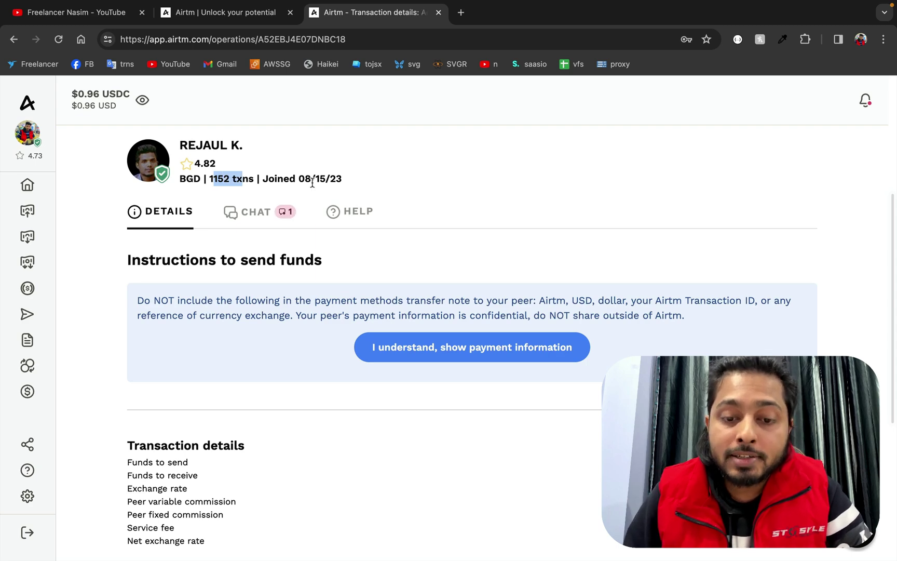
{"action": "left_click_drag", "start_coordinate": [330, 178], "coordinate": [358, 183]}
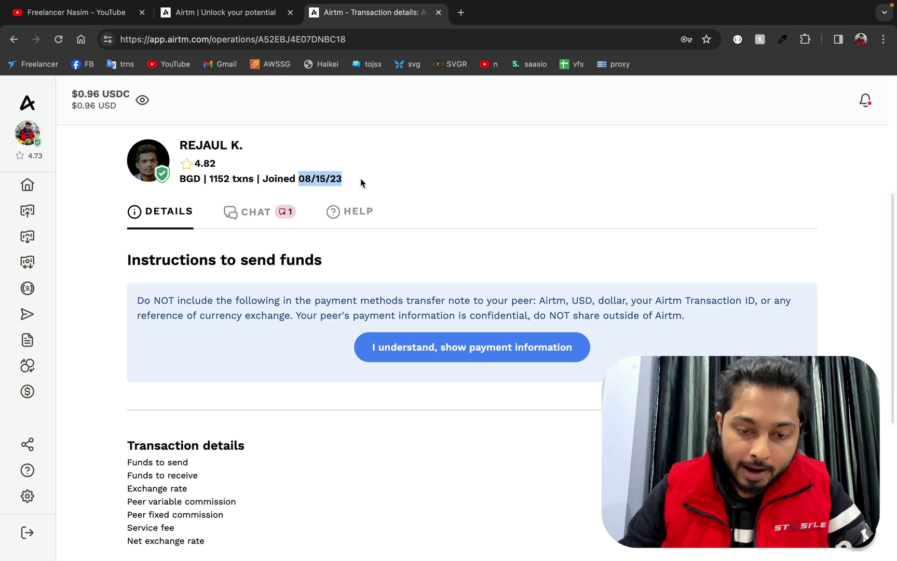
{"action": "left_click", "coordinate": [361, 182]}
{"action": "scroll", "coordinate": [360, 180], "scroll_direction": "down", "scroll_amount": 2}
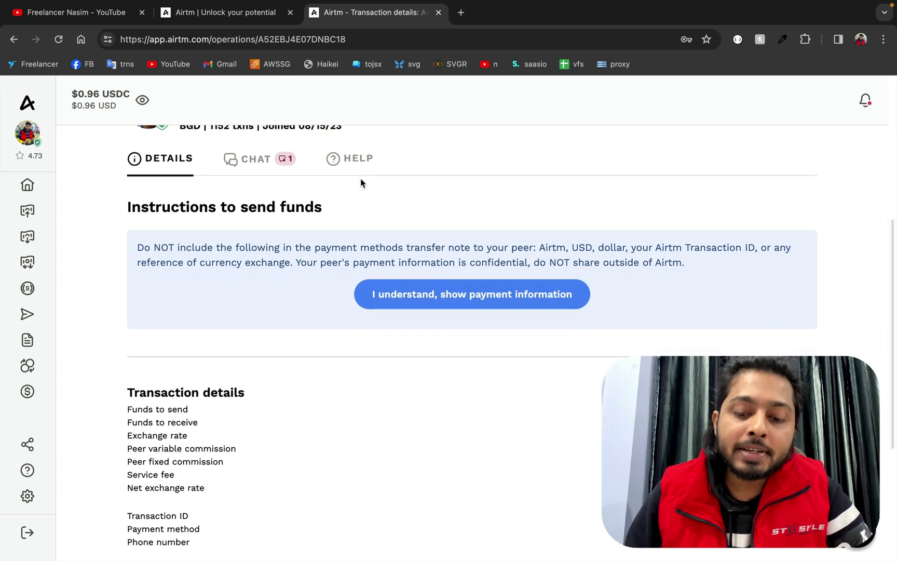
- Reveal the peer's Bkash payment information and highlight their phone number
{"action": "left_click", "coordinate": [437, 301]}
{"action": "scroll", "coordinate": [436, 300], "scroll_direction": "down", "scroll_amount": 2}
{"action": "scroll", "coordinate": [437, 300], "scroll_direction": "up", "scroll_amount": 2}
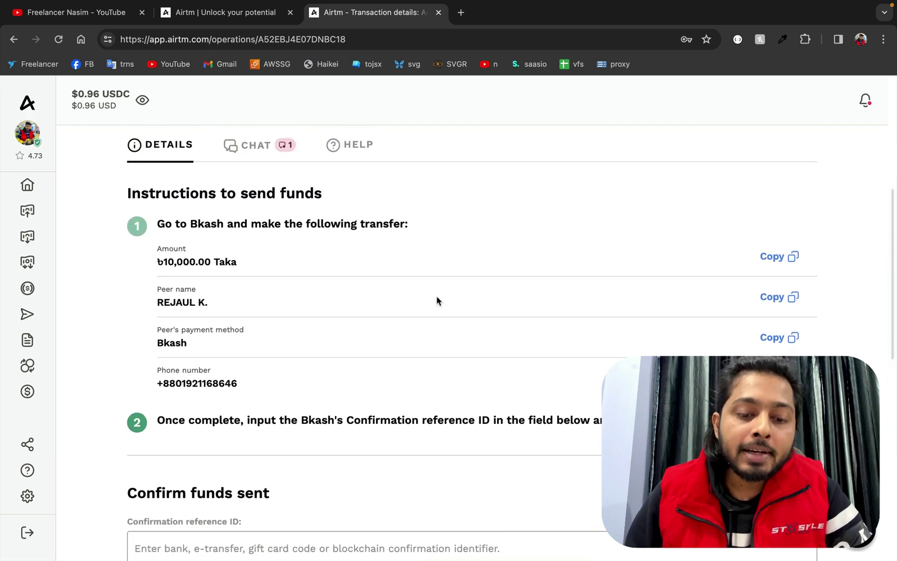
{"action": "left_click_drag", "start_coordinate": [156, 382], "coordinate": [266, 386]}
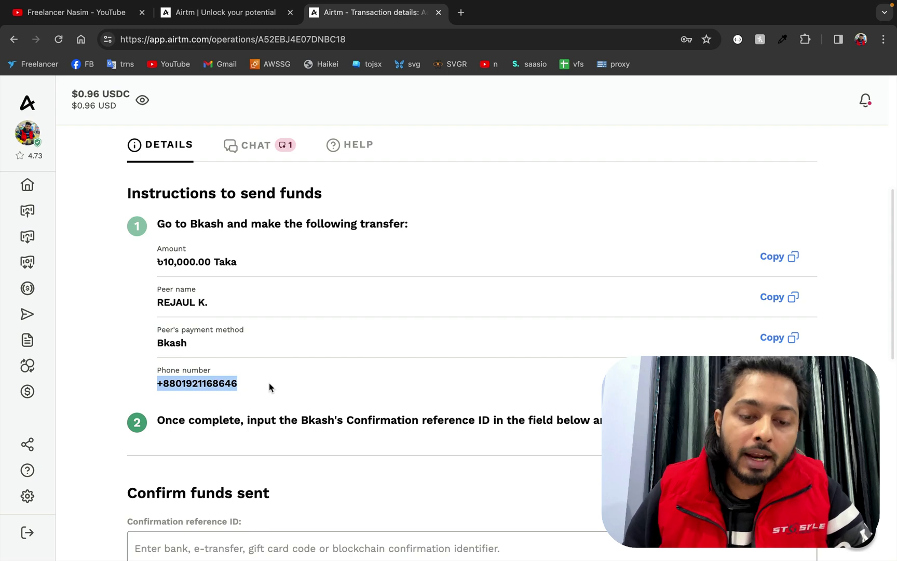
{"action": "left_click", "coordinate": [158, 382]}
- Scroll through the transfer instructions and open the CHAT tab with the peer
{"action": "scroll", "coordinate": [260, 336], "scroll_direction": "down", "scroll_amount": 2}
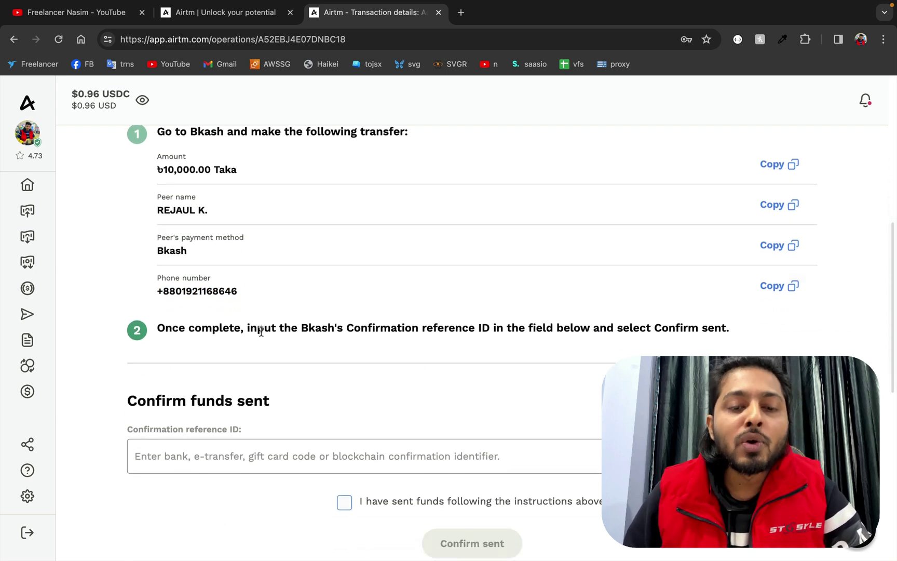
{"action": "scroll", "coordinate": [261, 332], "scroll_direction": "up", "scroll_amount": 8}
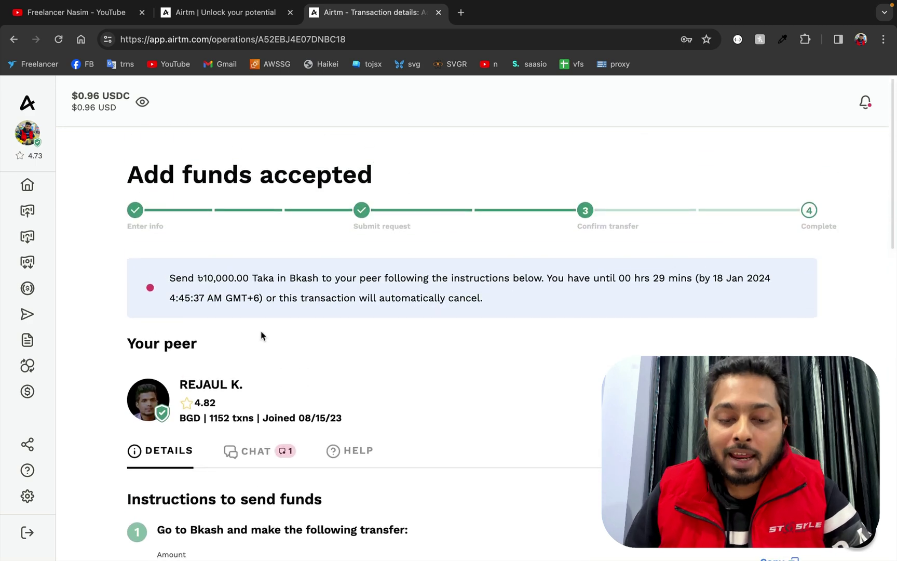
{"action": "scroll", "coordinate": [261, 335], "scroll_direction": "down", "scroll_amount": 3}
{"action": "scroll", "coordinate": [262, 335], "scroll_direction": "down", "scroll_amount": 6}
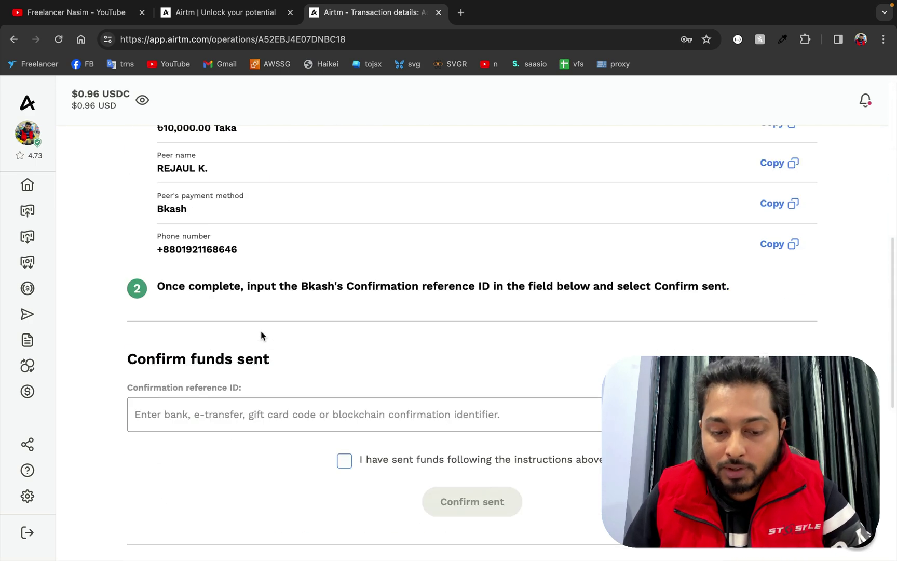
{"action": "scroll", "coordinate": [262, 335], "scroll_direction": "up", "scroll_amount": 2}
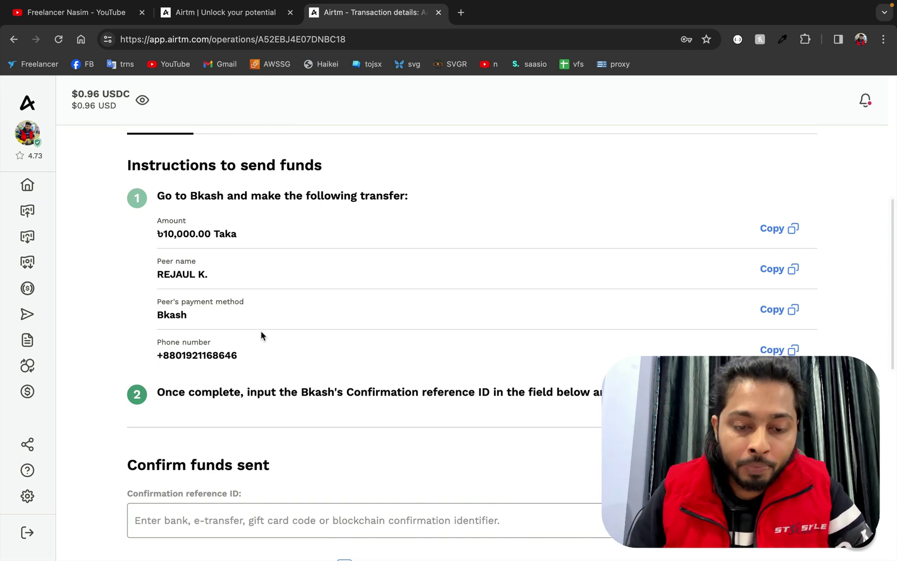
{"action": "scroll", "coordinate": [260, 336], "scroll_direction": "up", "scroll_amount": 2}
{"action": "left_click", "coordinate": [249, 224]}
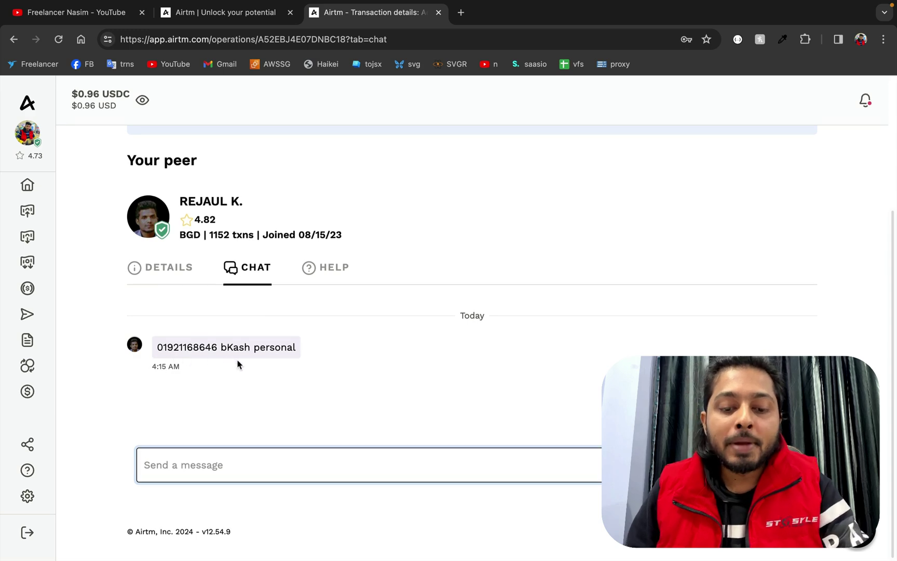
- Send the peer the chat message 'ok brother i am sending money'
{"action": "left_click", "coordinate": [234, 455]}
{"action": "type", "text": "ok b"}
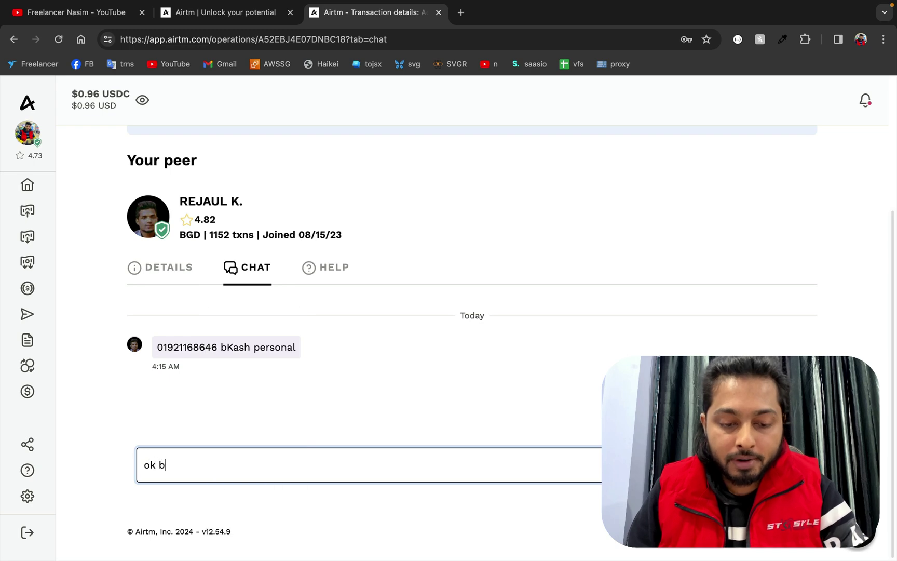
{"action": "type", "text": "rother i am send"}
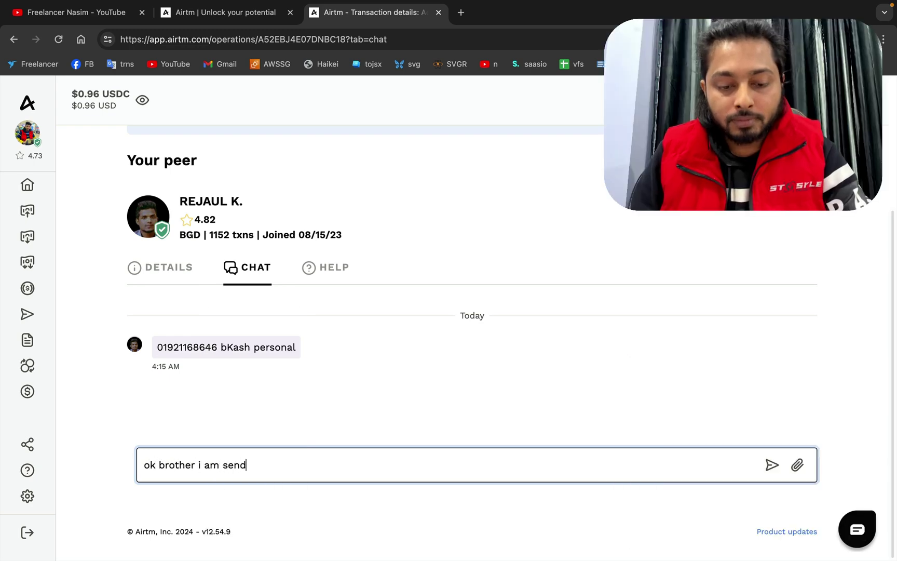
{"action": "type", "text": "ing money"}
{"action": "key", "text": "Return"}
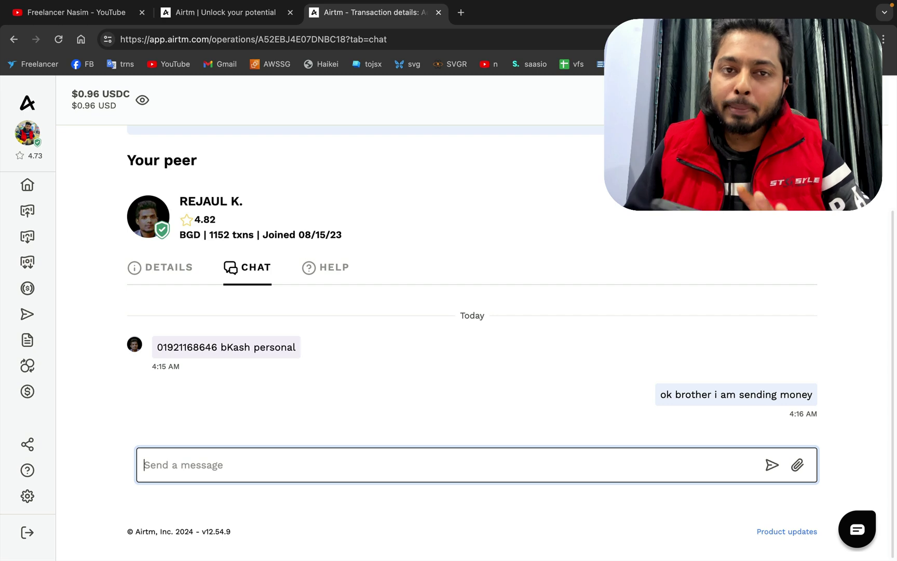
- Go back to DETAILS and scroll down to the Confirm funds sent section
{"action": "left_click", "coordinate": [160, 266]}
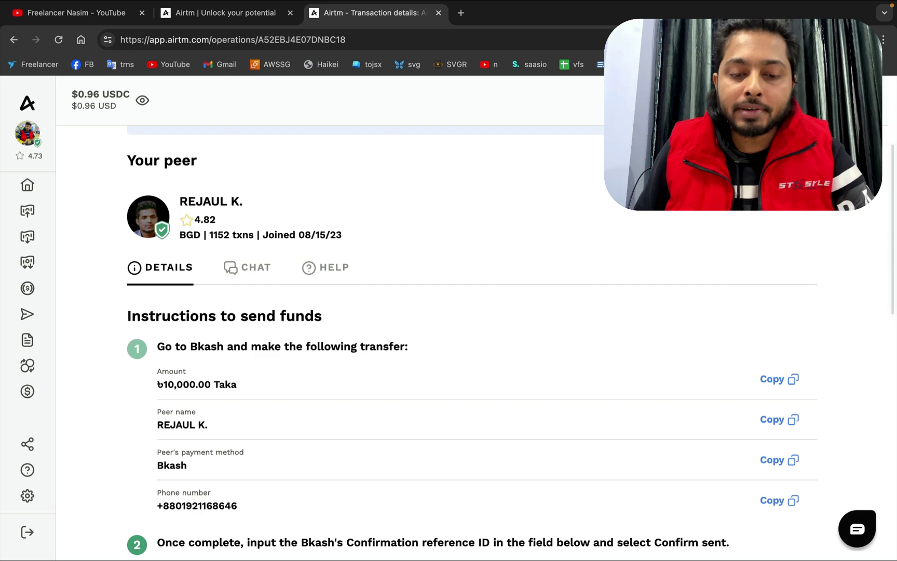
{"action": "scroll", "coordinate": [238, 368], "scroll_direction": "down", "scroll_amount": 5}
{"action": "scroll", "coordinate": [238, 367], "scroll_direction": "down", "scroll_amount": 1}
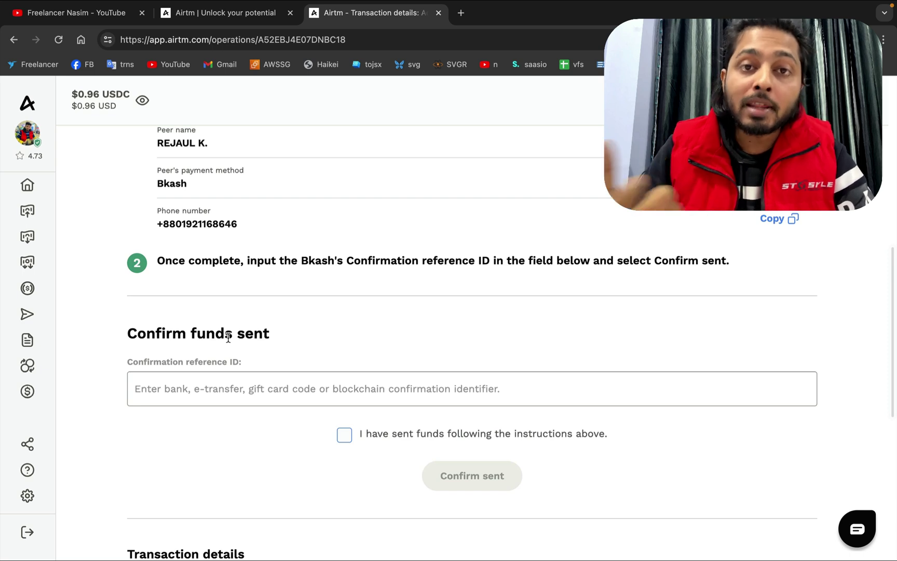
- Enter the bKash confirmation reference ID in capital letters, correcting a typo
{"action": "left_click", "coordinate": [174, 395]}
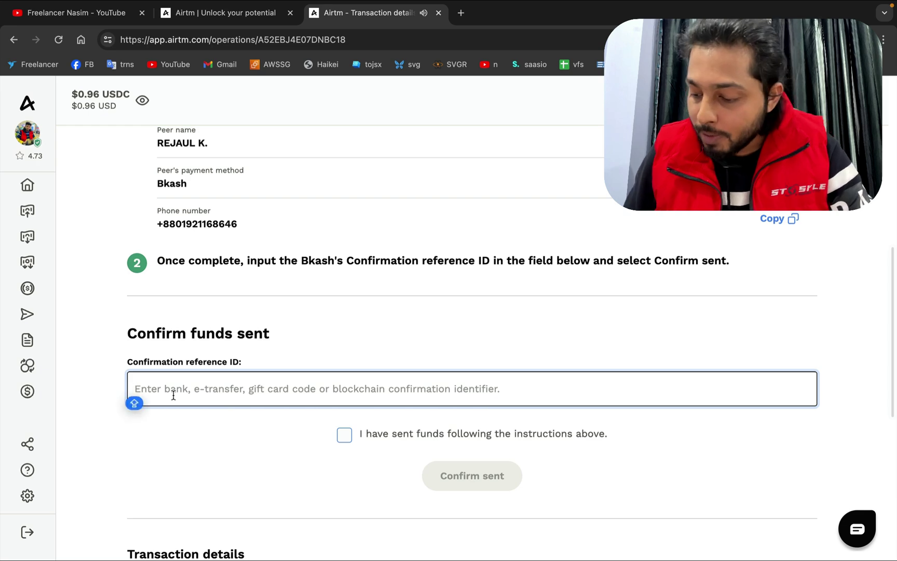
{"action": "key", "text": "Caps_Lock"}
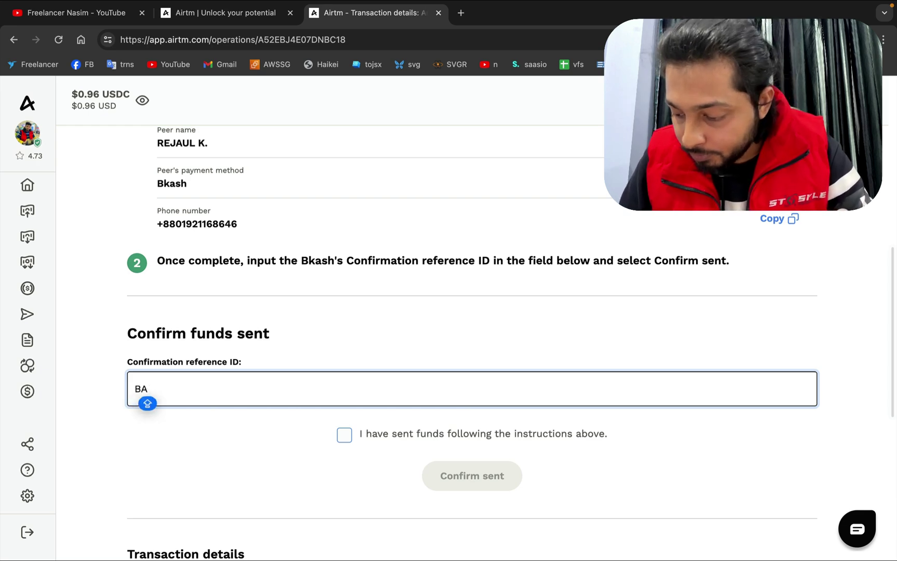
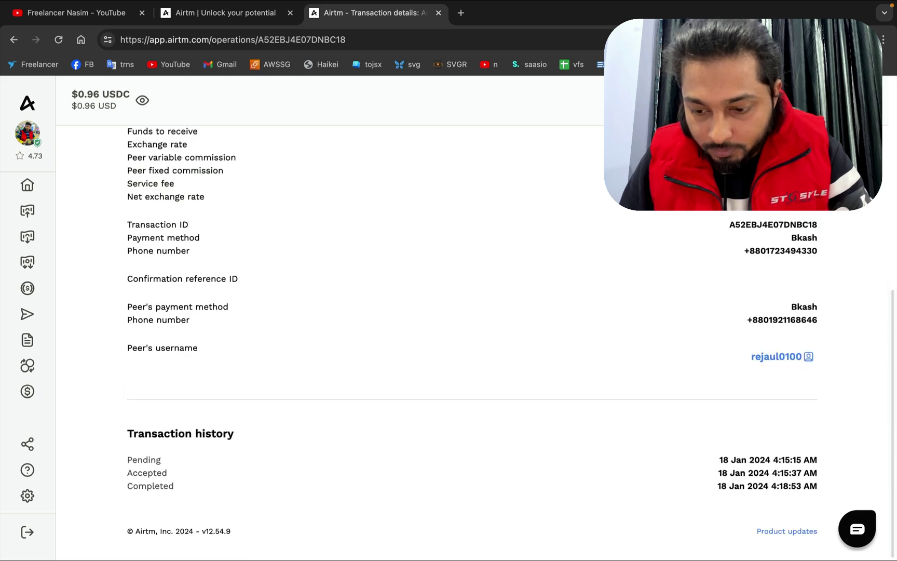
{"action": "scroll", "coordinate": [239, 379], "scroll_direction": "up", "scroll_amount": 5}
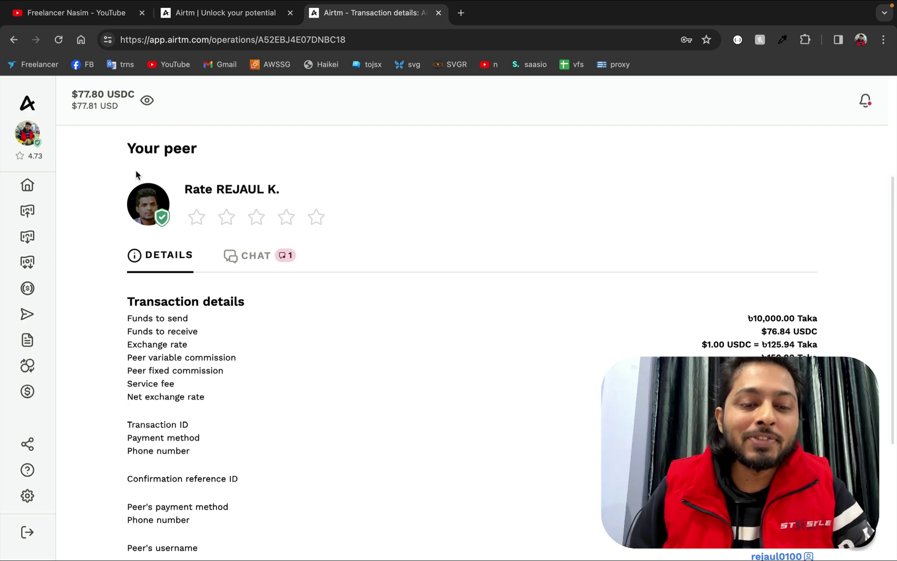
{"action": "scroll", "coordinate": [133, 175], "scroll_direction": "up", "scroll_amount": 4}
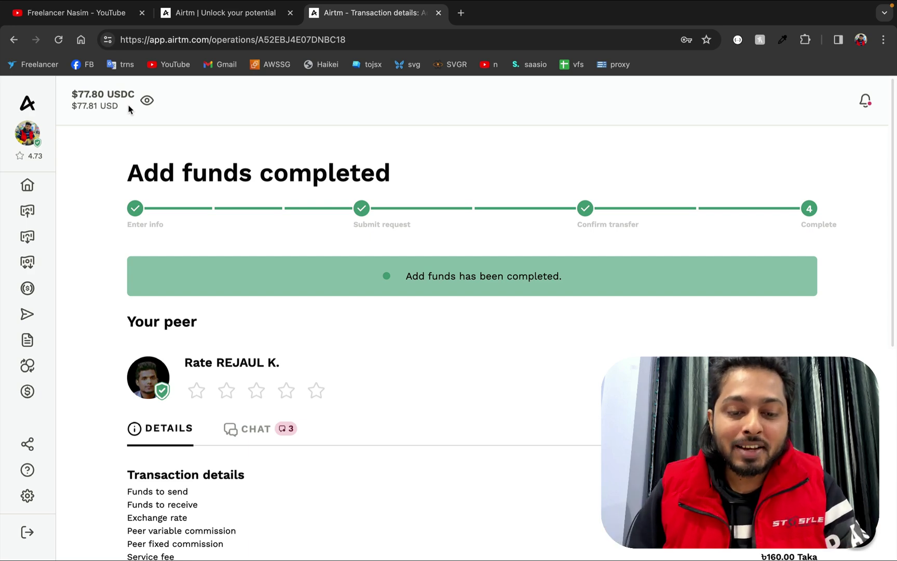
{"action": "scroll", "coordinate": [276, 234], "scroll_direction": "down", "scroll_amount": 3}
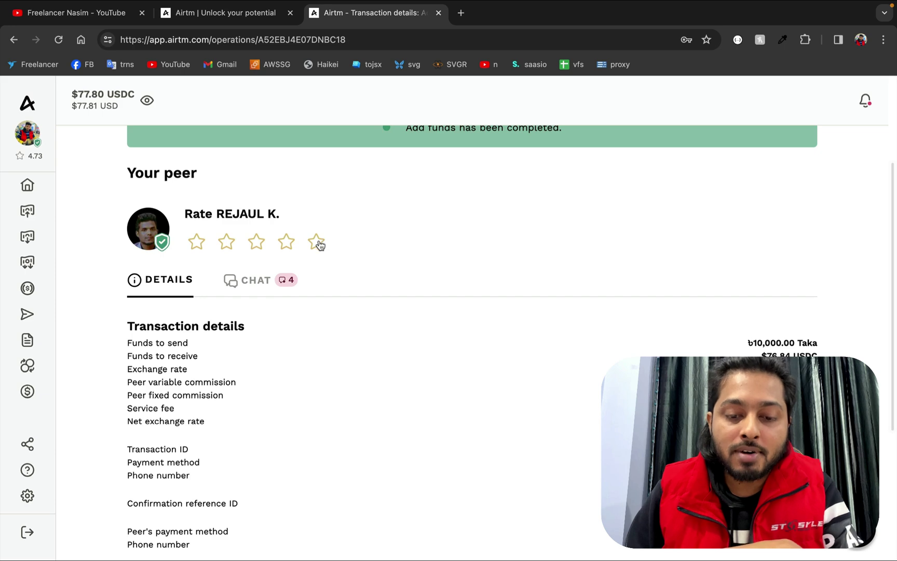
- Give the peer a 5-star rating and send 'THANK YOU BROTHER' in the chat
{"action": "left_click", "coordinate": [318, 242]}
{"action": "left_click", "coordinate": [247, 279]}
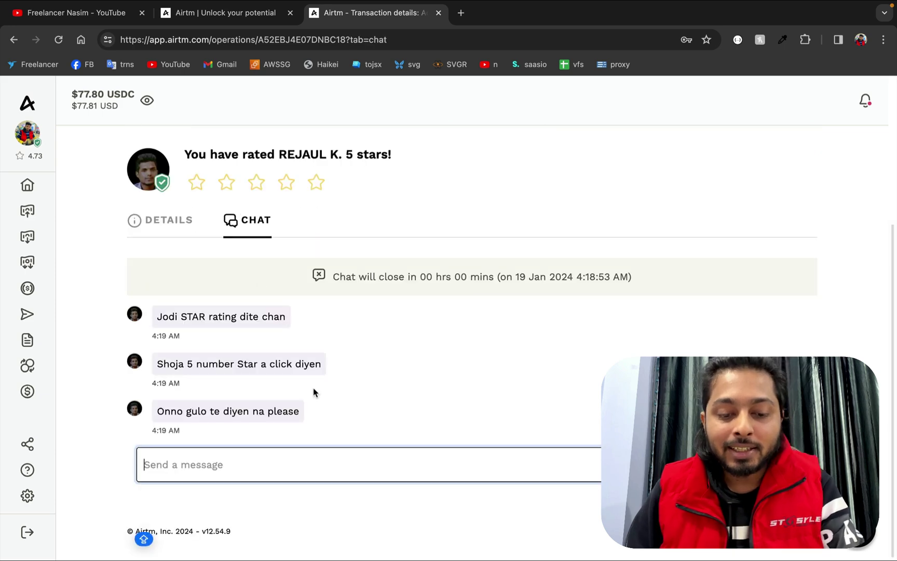
{"action": "left_click", "coordinate": [280, 461]}
{"action": "type", "text": "THANK"}
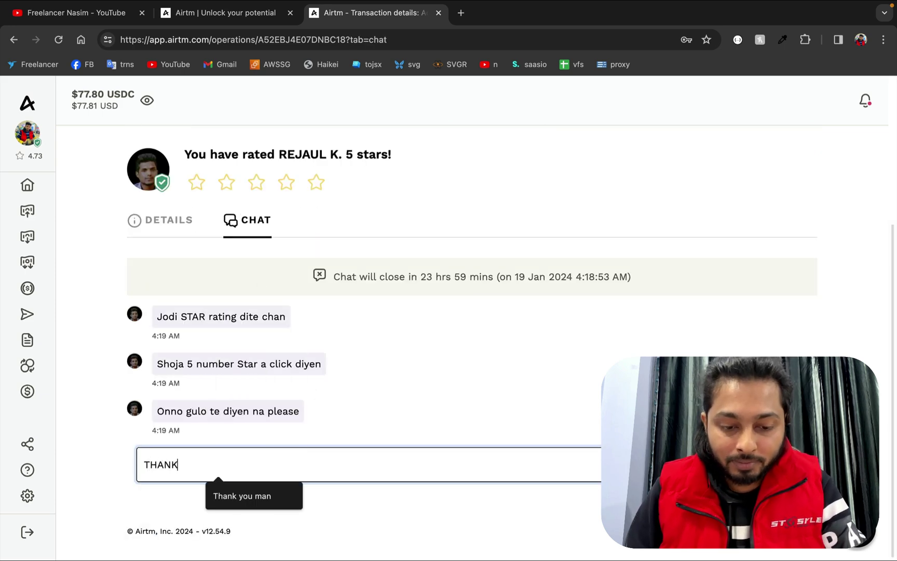
{"action": "type", "text": " YOU BROTHER"}
{"action": "key", "text": "Return"}
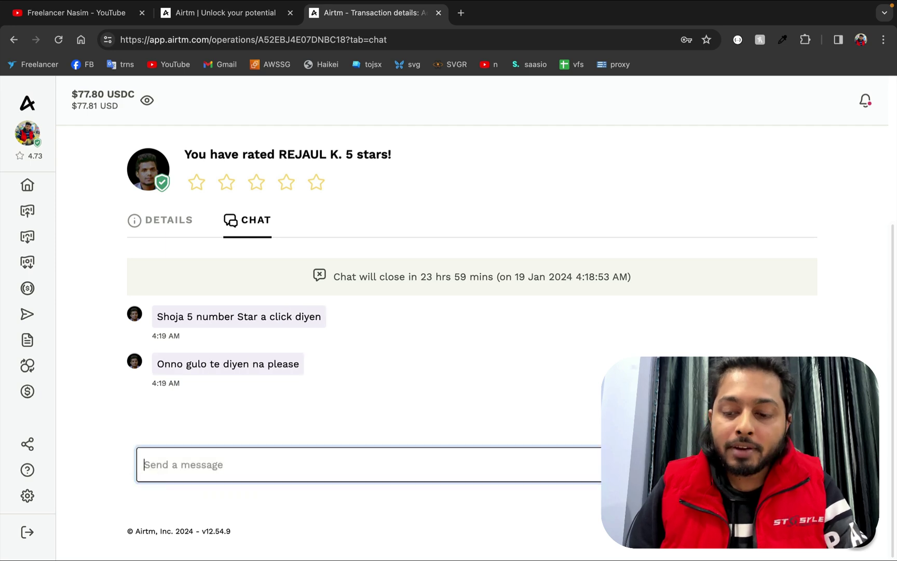
- Go back to the transaction details and look them over
{"action": "left_click", "coordinate": [157, 221]}
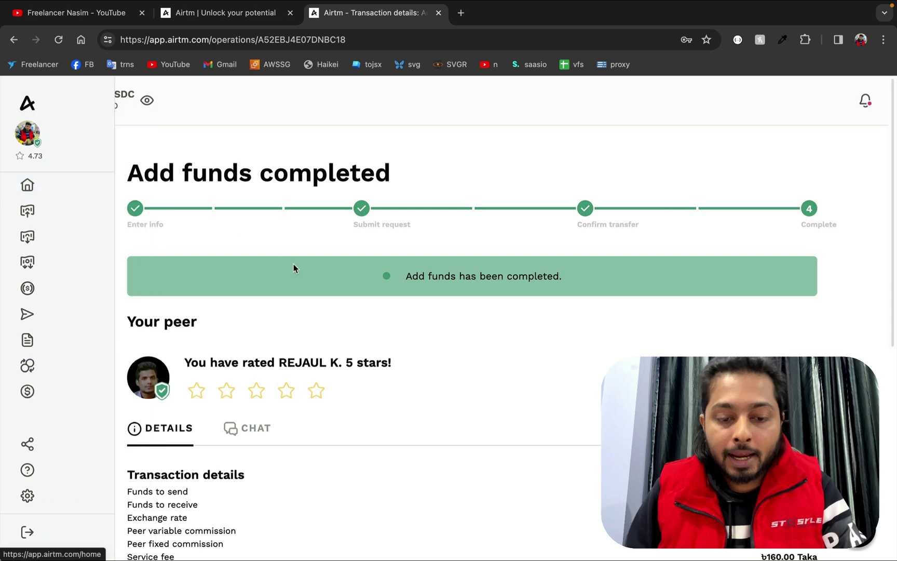
{"action": "scroll", "coordinate": [294, 266], "scroll_direction": "down", "scroll_amount": 1}
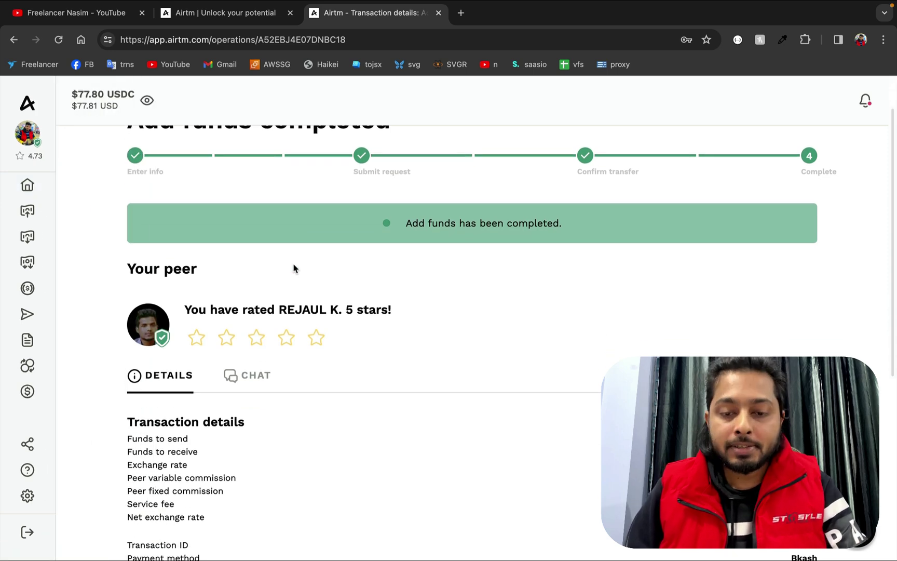
{"action": "scroll", "coordinate": [294, 268], "scroll_direction": "up", "scroll_amount": 1}
- Go to the Airtm account home page from the sidebar
{"action": "left_click", "coordinate": [46, 190]}
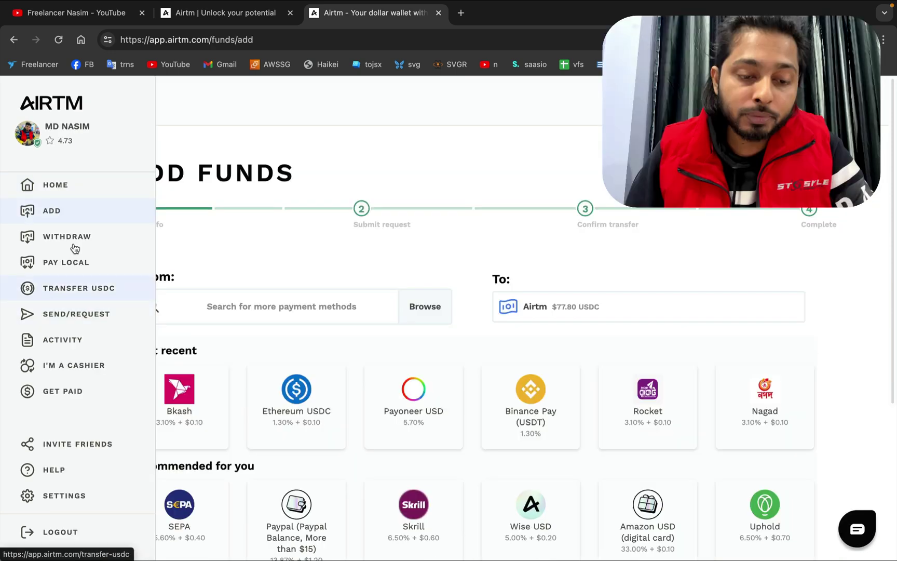
- Start a withdrawal from the $77.80 USDC wallet and scroll to the payment method cards
{"action": "left_click", "coordinate": [86, 240]}
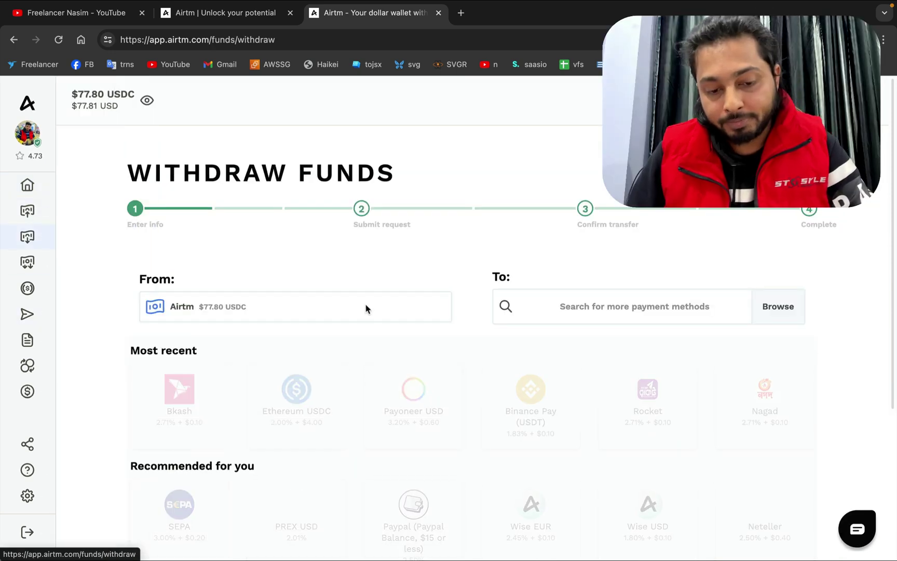
{"action": "scroll", "coordinate": [352, 270], "scroll_direction": "down", "scroll_amount": 2}
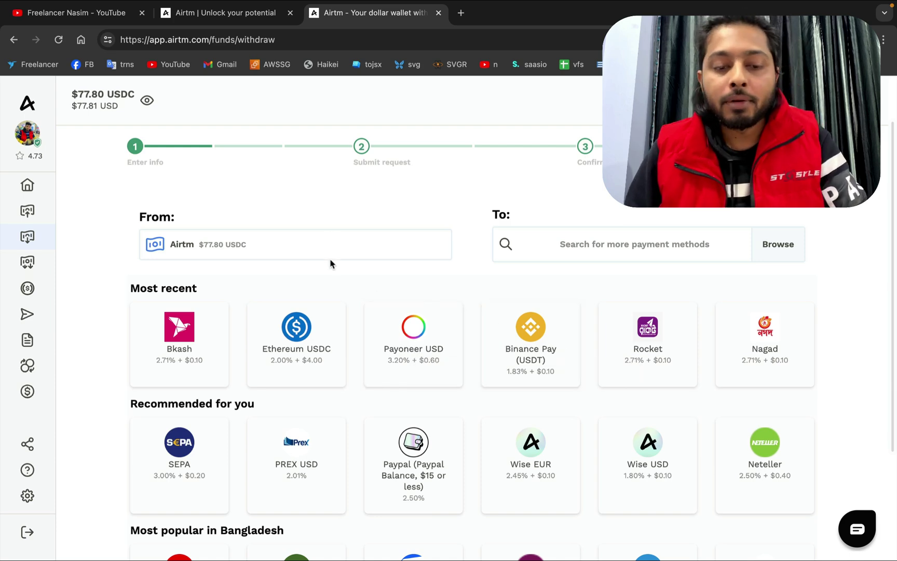
- Browse the full list of payout methods, filtered to e-wallets
{"action": "left_click", "coordinate": [633, 245]}
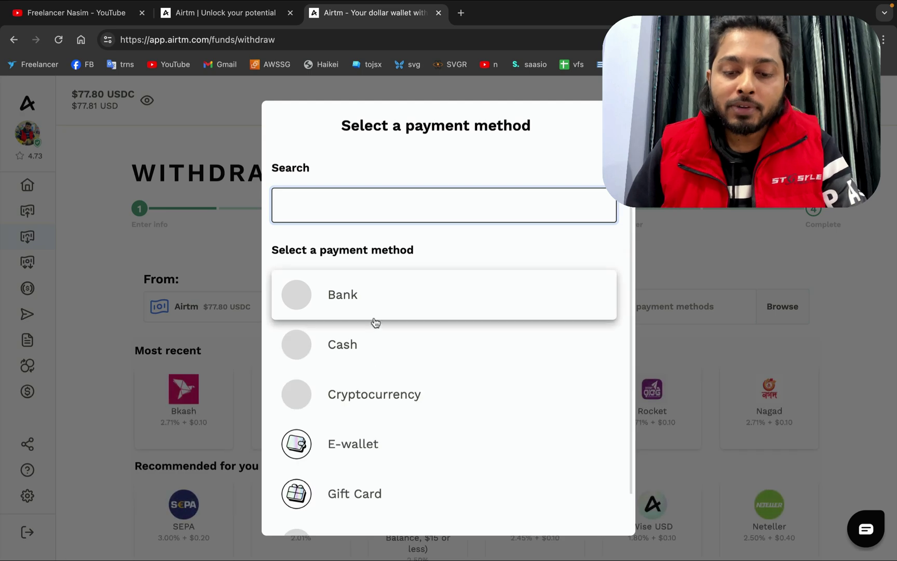
{"action": "scroll", "coordinate": [371, 332], "scroll_direction": "down", "scroll_amount": 1}
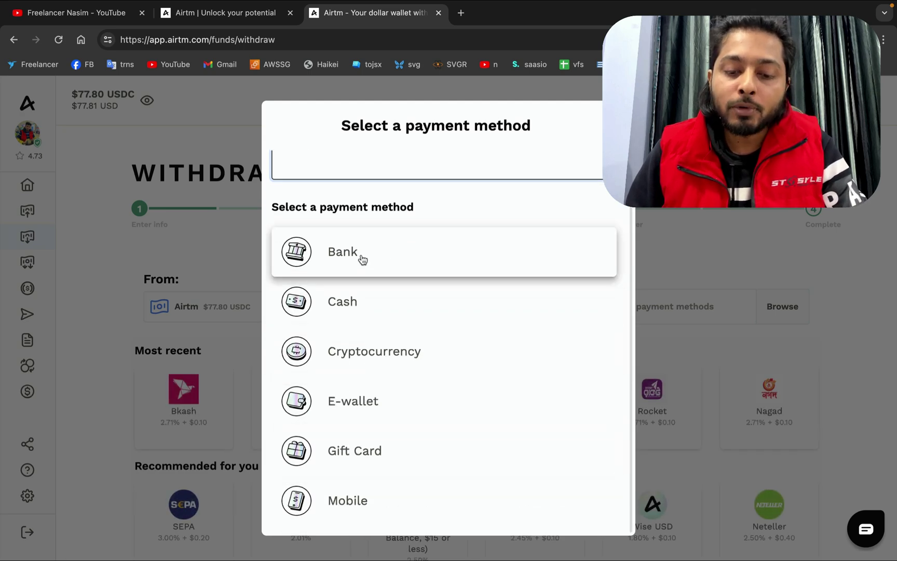
{"action": "left_click", "coordinate": [361, 418]}
{"action": "scroll", "coordinate": [364, 369], "scroll_direction": "down", "scroll_amount": 3}
{"action": "scroll", "coordinate": [365, 368], "scroll_direction": "up", "scroll_amount": 3}
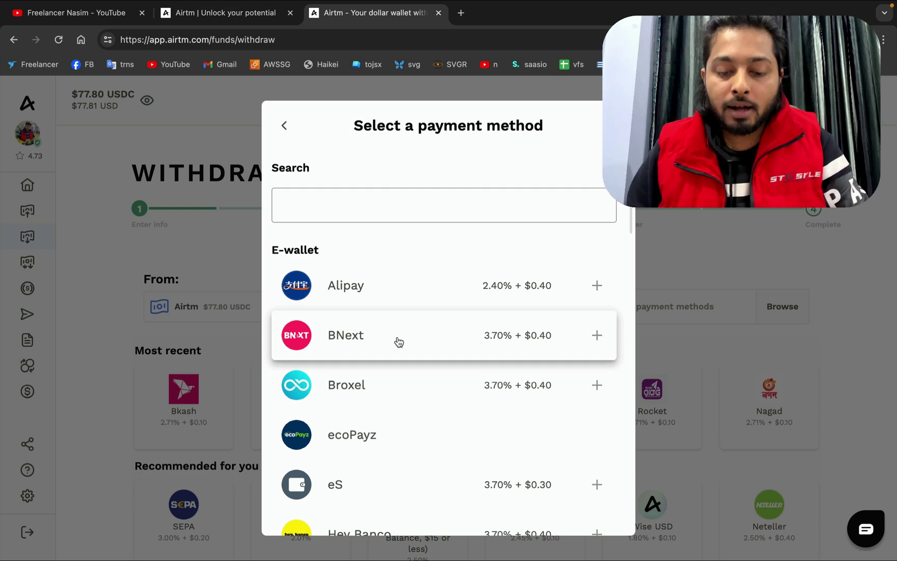
- Search payout methods for 'binance' and expand Binance Pay to show its BTC and USDT options
{"action": "left_click", "coordinate": [389, 204]}
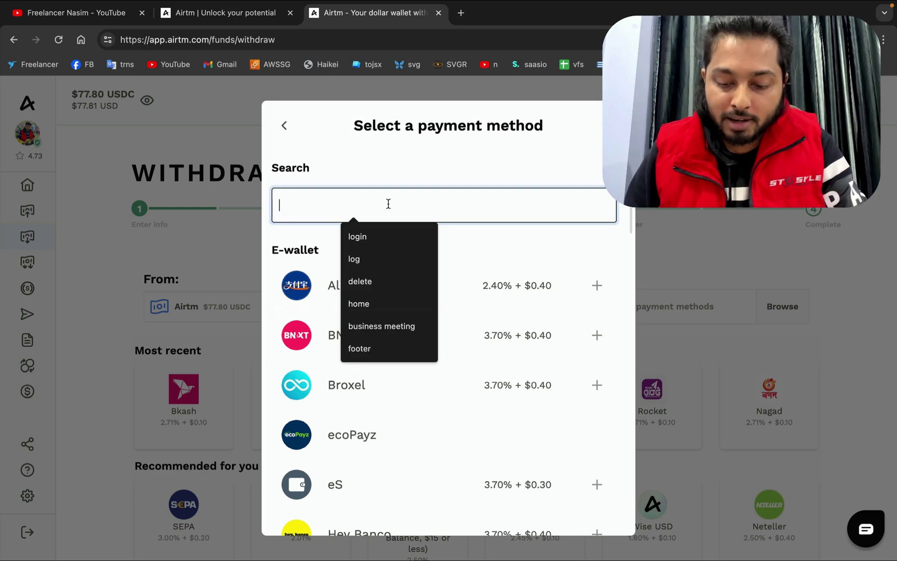
{"action": "key", "text": "Caps_Lock"}
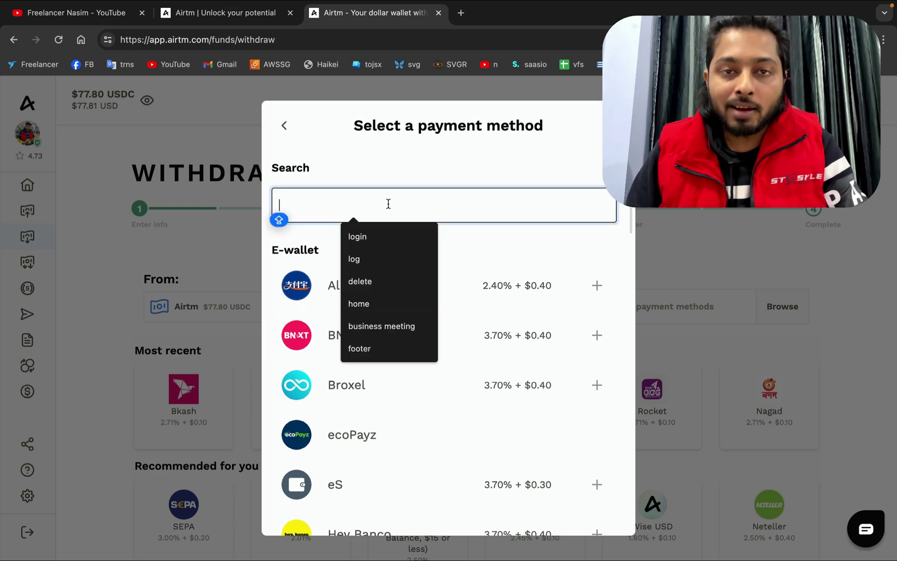
{"action": "type", "text": "binance"}
{"action": "scroll", "coordinate": [385, 363], "scroll_direction": "down", "scroll_amount": 2}
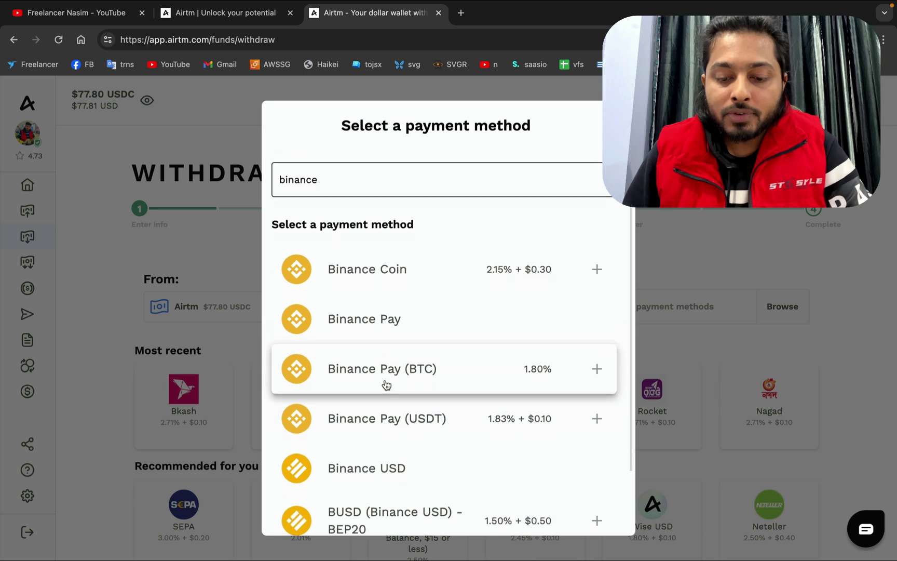
{"action": "scroll", "coordinate": [386, 383], "scroll_direction": "up", "scroll_amount": 2}
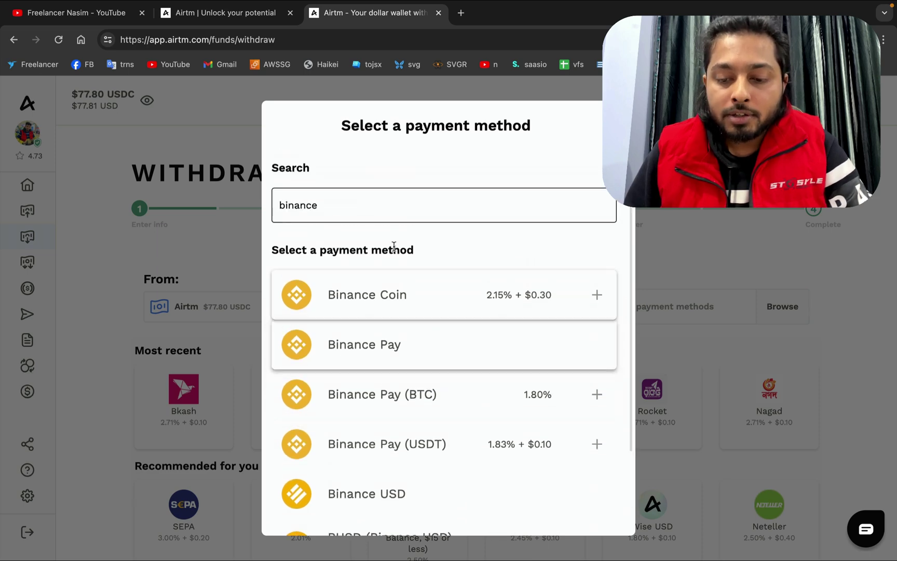
{"action": "scroll", "coordinate": [404, 373], "scroll_direction": "down", "scroll_amount": 2}
{"action": "scroll", "coordinate": [404, 372], "scroll_direction": "up", "scroll_amount": 2}
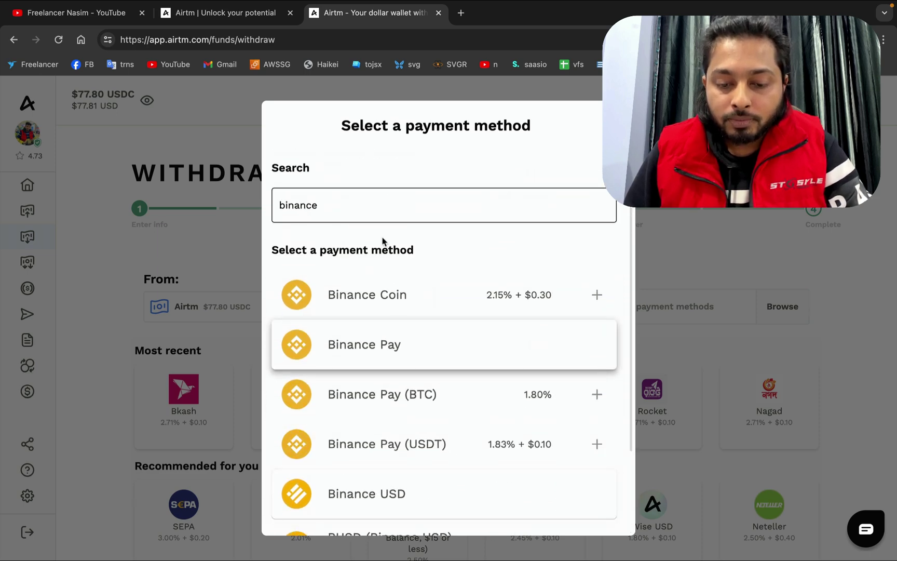
{"action": "left_click", "coordinate": [376, 346]}
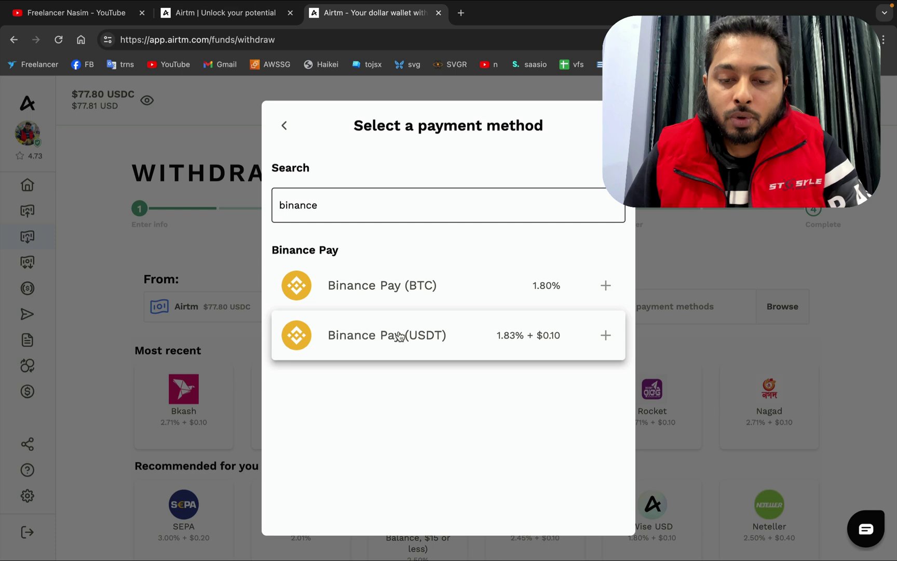
- Set Binance Pay (USDT) as the withdrawal destination
{"action": "left_click", "coordinate": [417, 350]}
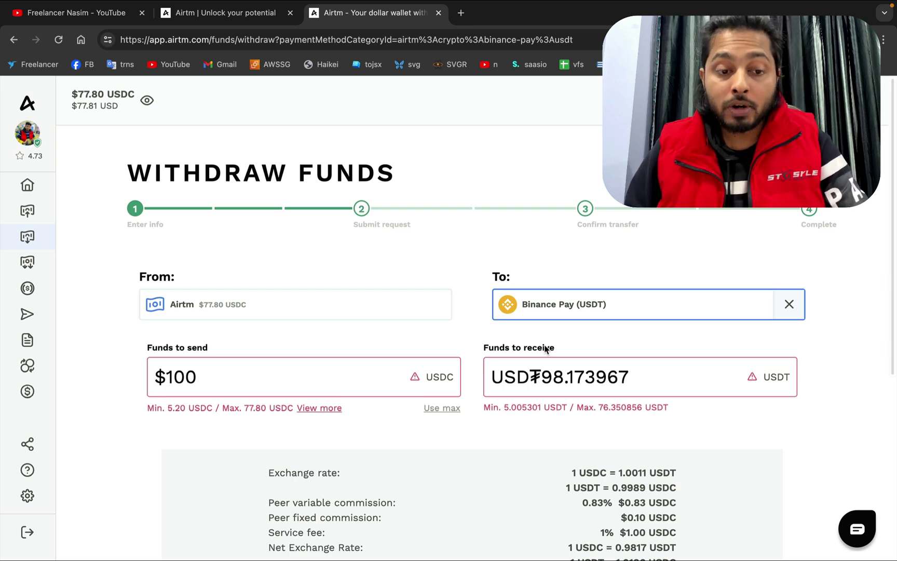
{"action": "mouse_move", "coordinate": [54, 364]}
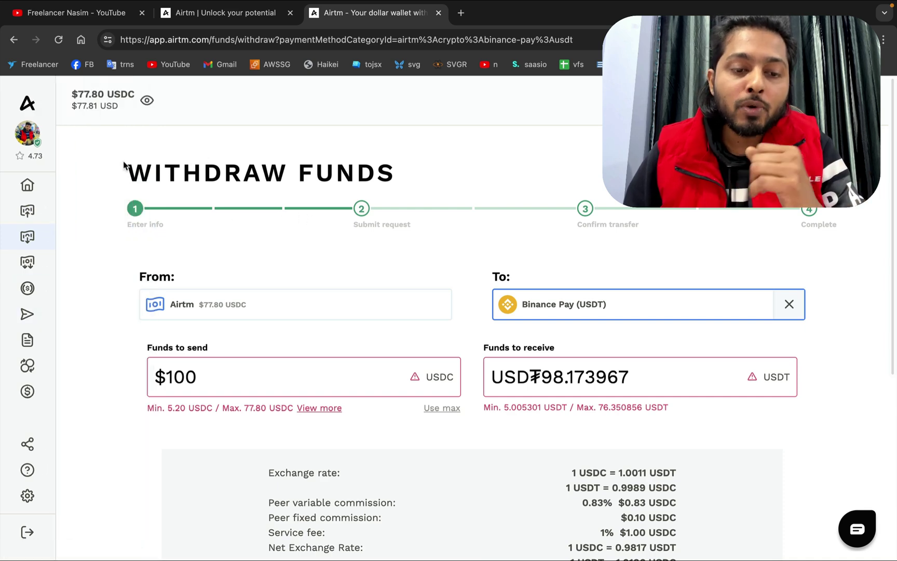
{"action": "mouse_move", "coordinate": [47, 300]}
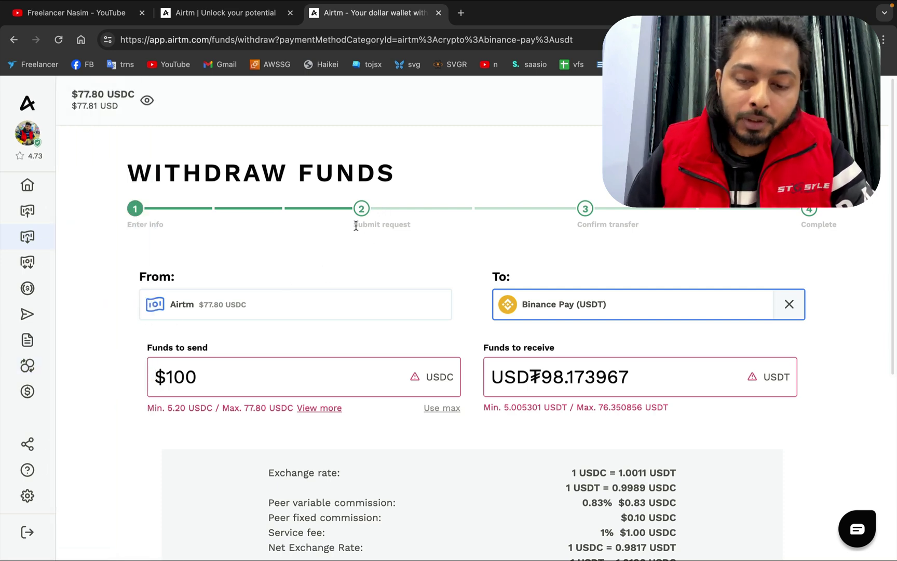
{"action": "scroll", "coordinate": [356, 224], "scroll_direction": "down", "scroll_amount": 1}
- Change the funds to send from $100 to $27.00 USDC
{"action": "left_click_drag", "start_coordinate": [214, 331], "coordinate": [94, 333]}
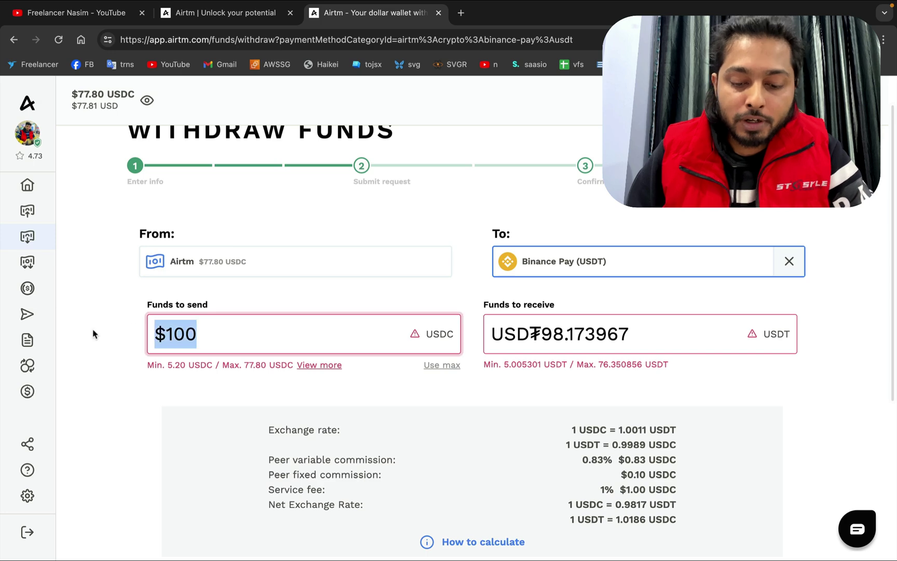
{"action": "type", "text": "27"}
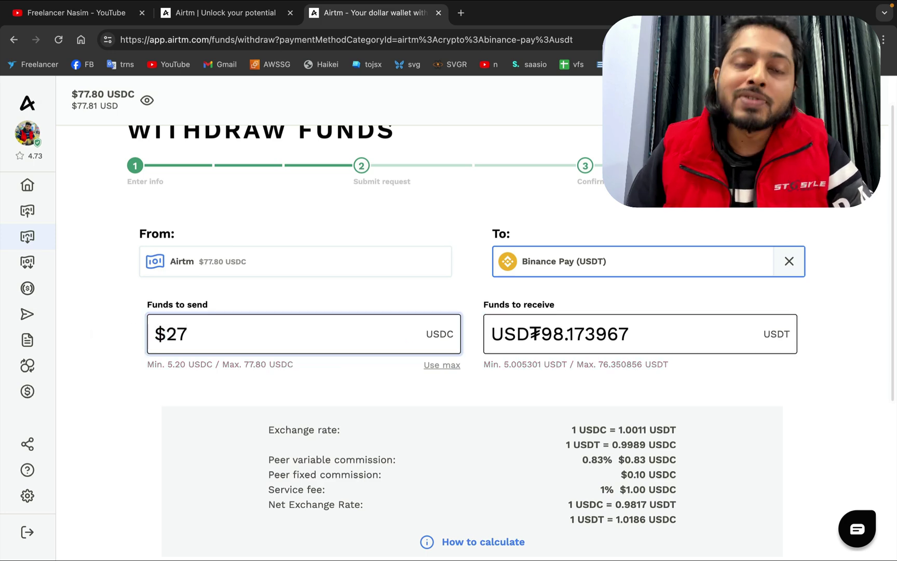
{"action": "left_click", "coordinate": [372, 395]}
{"action": "scroll", "coordinate": [408, 404], "scroll_direction": "down", "scroll_amount": 3}
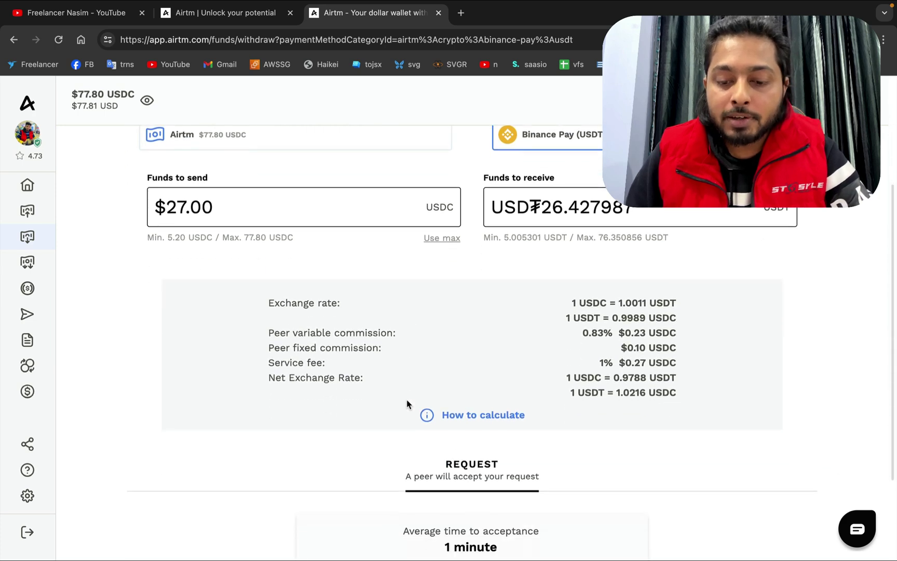
{"action": "scroll", "coordinate": [407, 404], "scroll_direction": "down", "scroll_amount": 3}
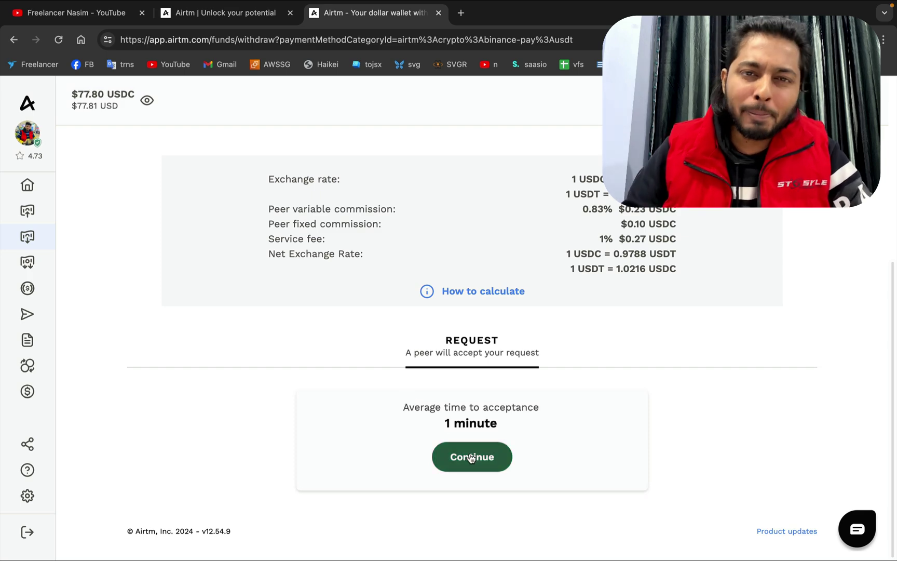
{"action": "scroll", "coordinate": [469, 356], "scroll_direction": "up", "scroll_amount": 4}
{"action": "scroll", "coordinate": [469, 357], "scroll_direction": "down", "scroll_amount": 4}
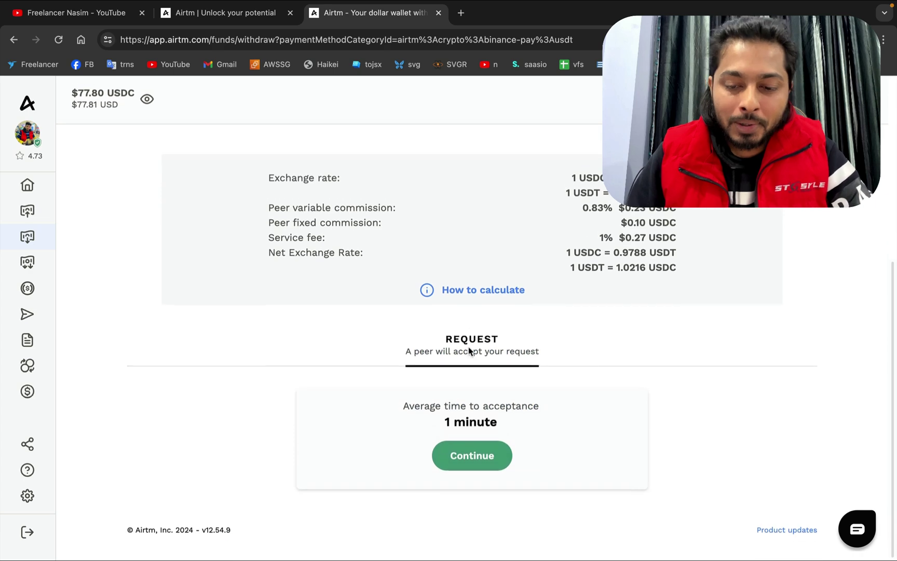
{"action": "scroll", "coordinate": [473, 313], "scroll_direction": "up", "scroll_amount": 5}
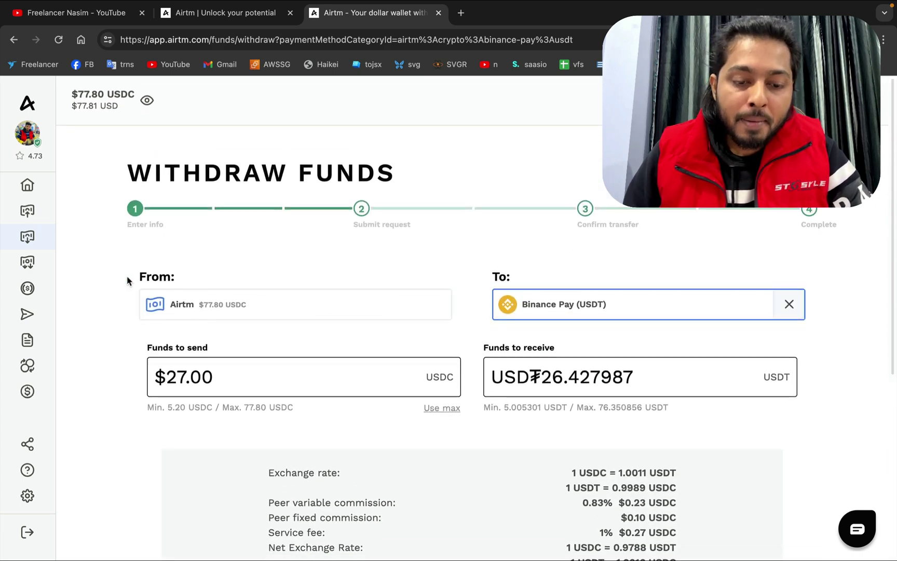
- Review the source account and Binance Pay (USDT) destination, then scroll down to Continue
{"action": "left_click_drag", "start_coordinate": [127, 280], "coordinate": [237, 304]}
{"action": "left_click", "coordinate": [245, 304]}
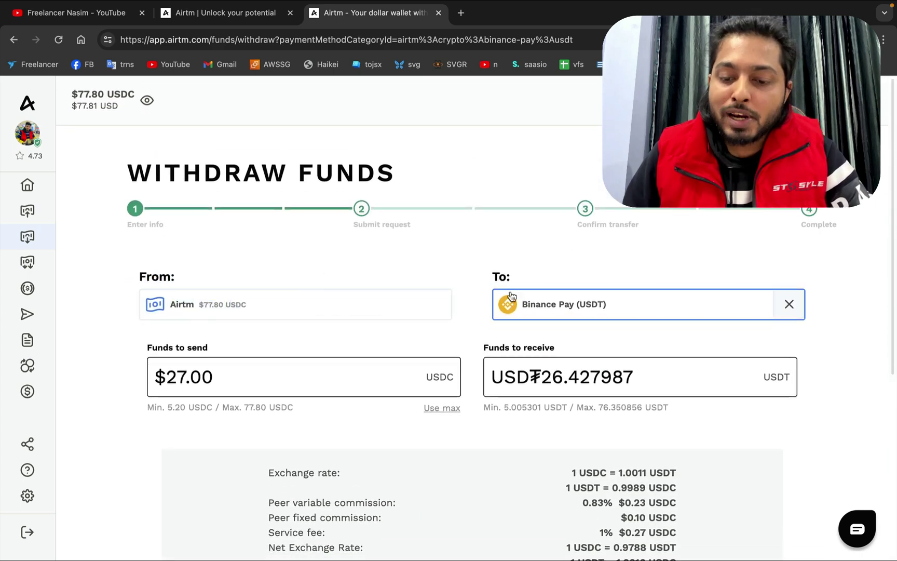
{"action": "left_click_drag", "start_coordinate": [486, 277], "coordinate": [634, 312]}
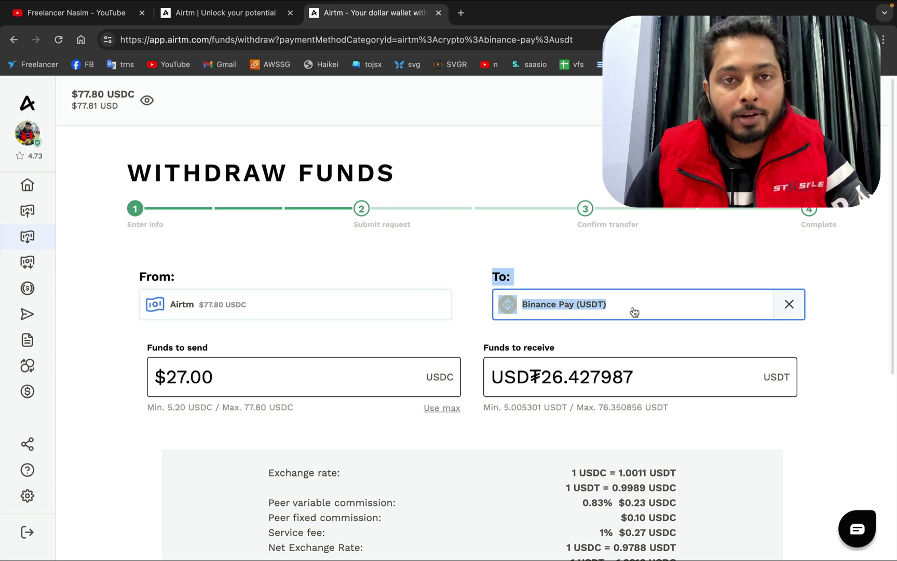
{"action": "left_click", "coordinate": [586, 254]}
{"action": "scroll", "coordinate": [586, 254], "scroll_direction": "down", "scroll_amount": 4}
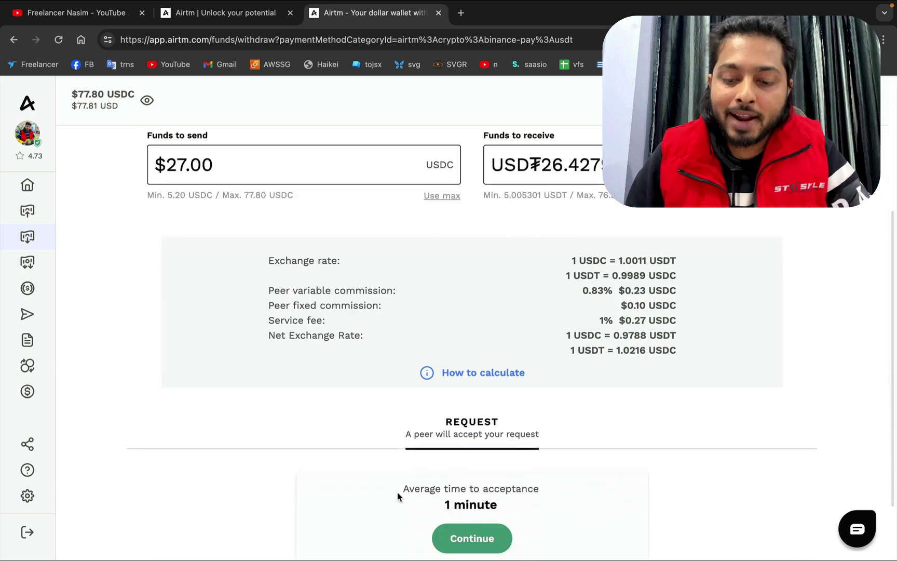
{"action": "scroll", "coordinate": [462, 459], "scroll_direction": "down", "scroll_amount": 2}
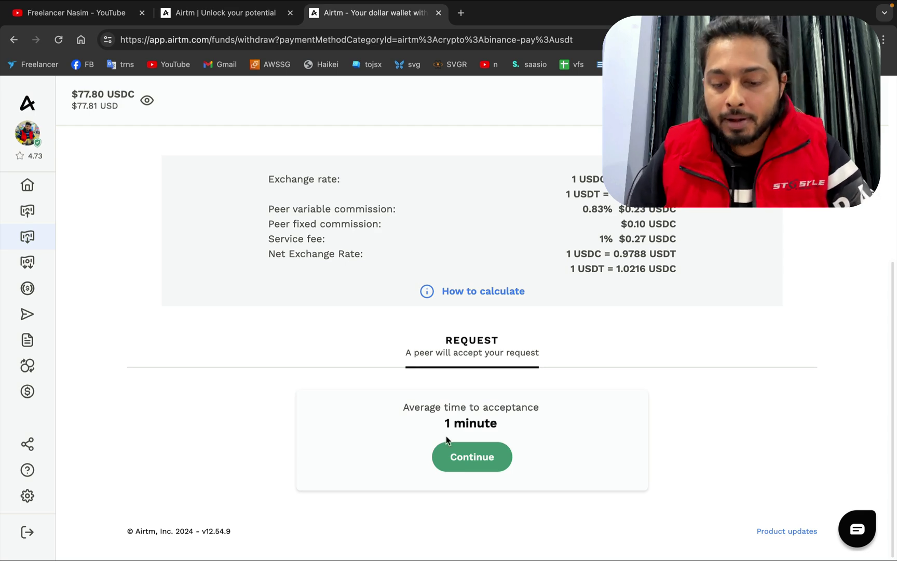
{"action": "scroll", "coordinate": [472, 367], "scroll_direction": "up", "scroll_amount": 3}
{"action": "scroll", "coordinate": [472, 367], "scroll_direction": "down", "scroll_amount": 3}
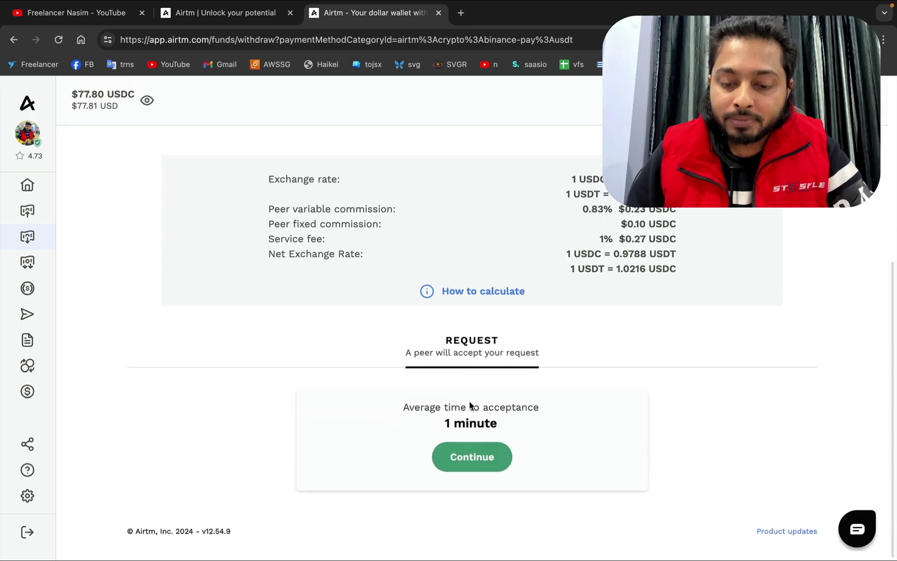
- Continue, paste the Binance ID, and save the Binance Pay (USDT) account configuration
{"action": "left_click", "coordinate": [469, 464]}
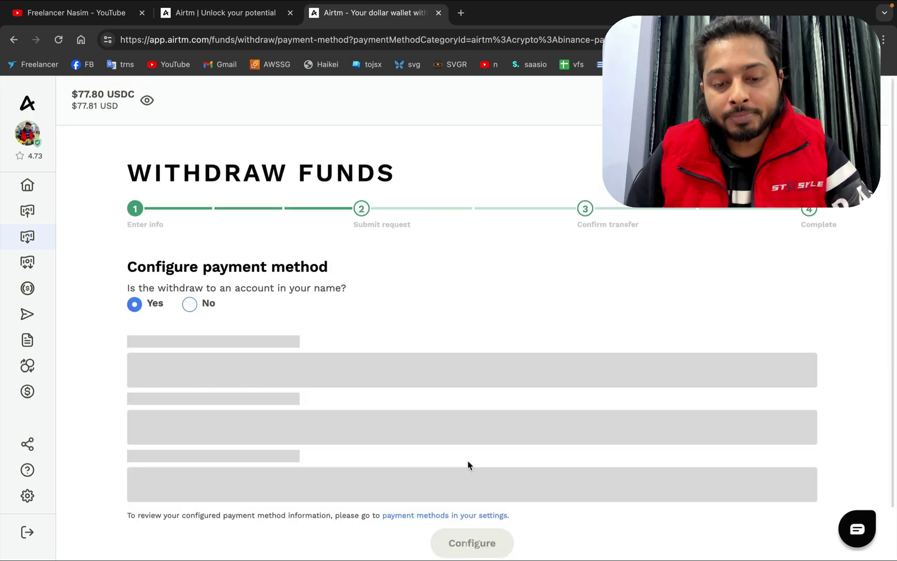
{"action": "scroll", "coordinate": [354, 336], "scroll_direction": "down", "scroll_amount": 2}
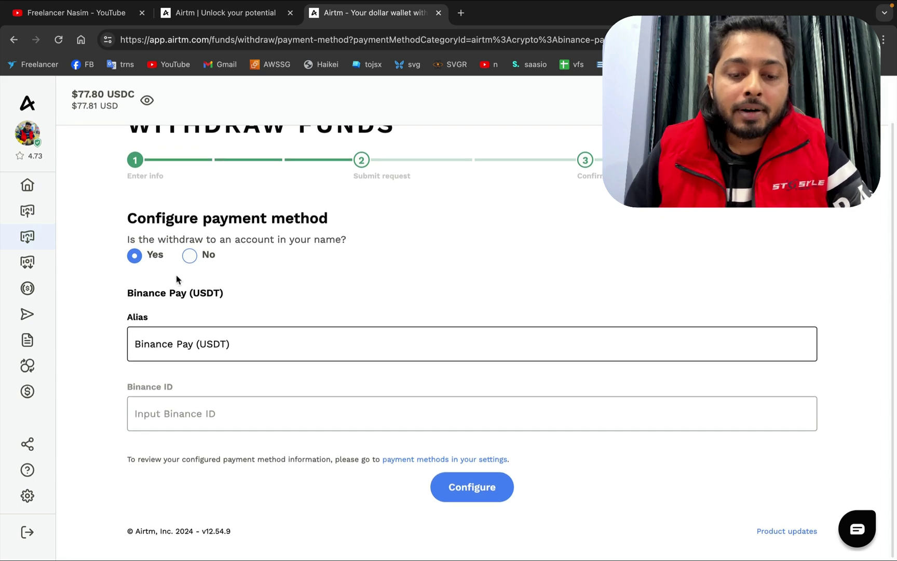
{"action": "left_click", "coordinate": [181, 417]}
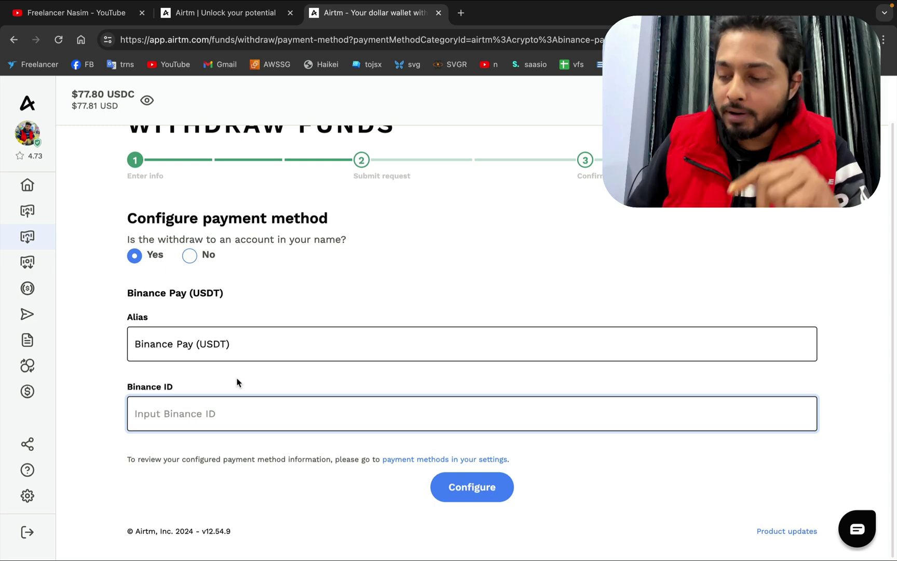
{"action": "left_click", "coordinate": [470, 488]}
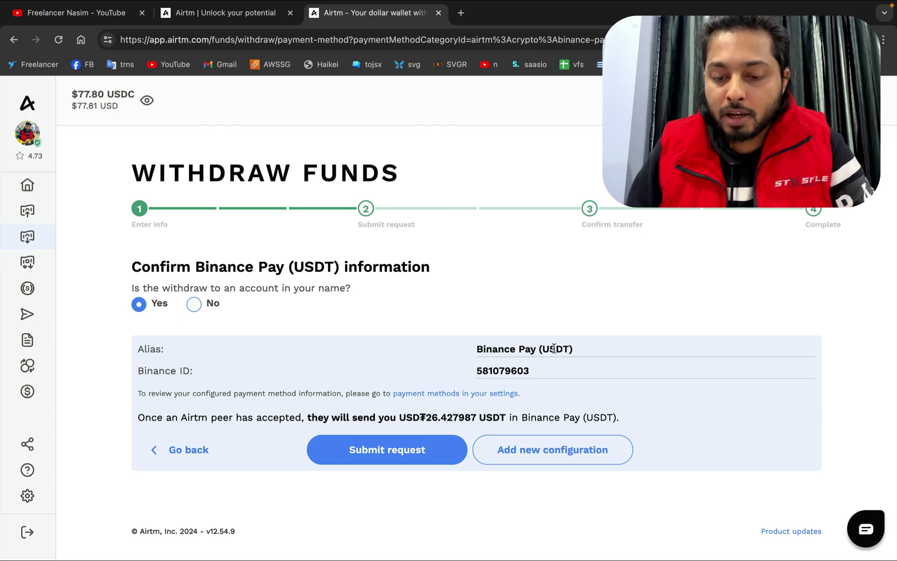
- Submit the $27 withdrawal request and confirm it with the 2FA code
{"action": "left_click_drag", "start_coordinate": [482, 371], "coordinate": [533, 374]}
{"action": "left_click", "coordinate": [534, 375]}
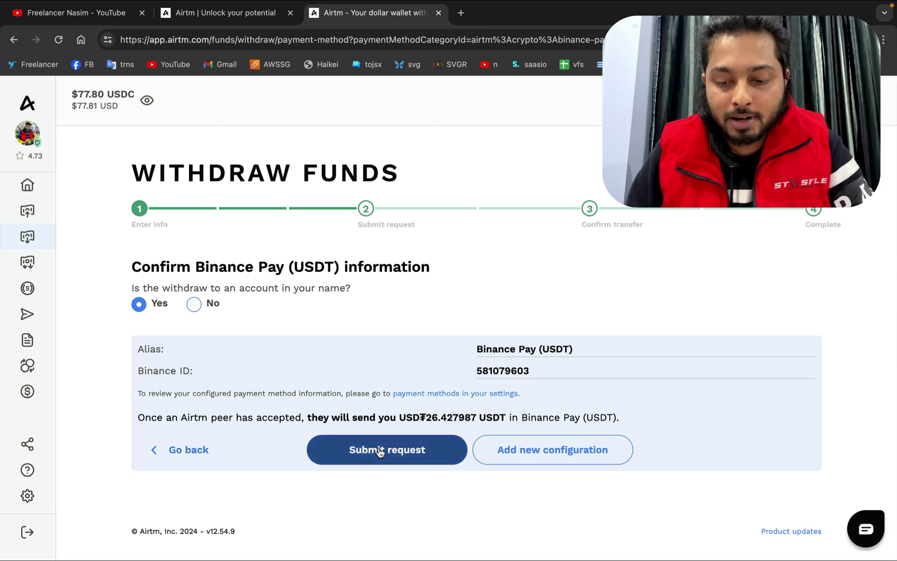
{"action": "left_click", "coordinate": [382, 452]}
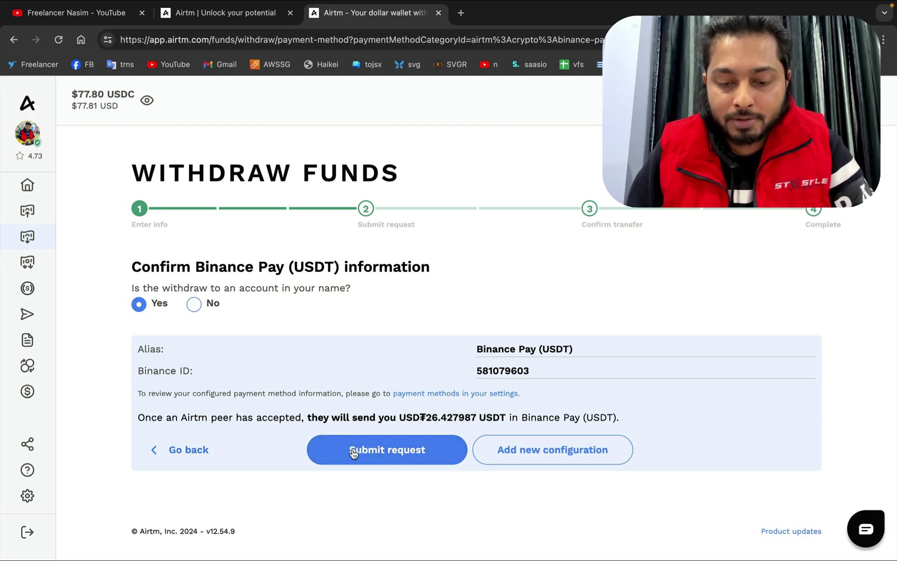
{"action": "left_click", "coordinate": [387, 456]}
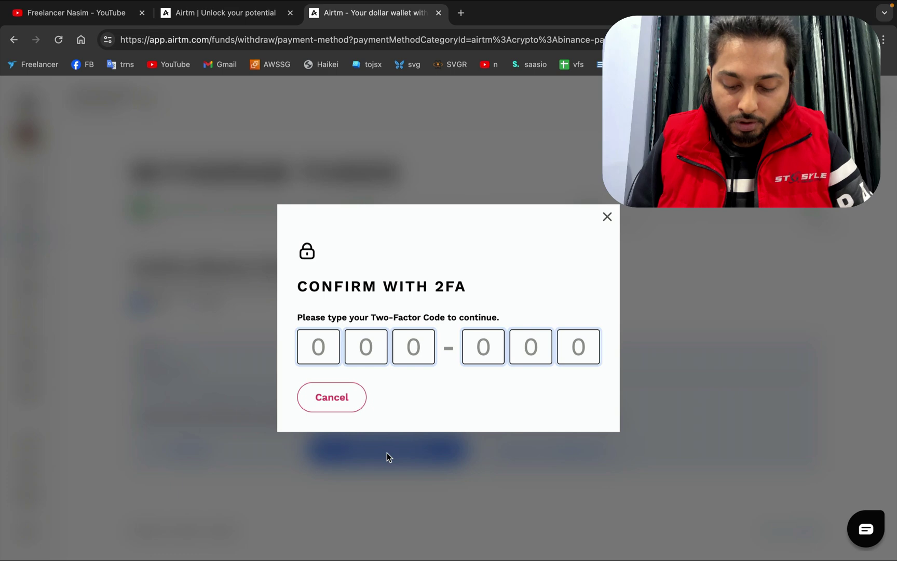
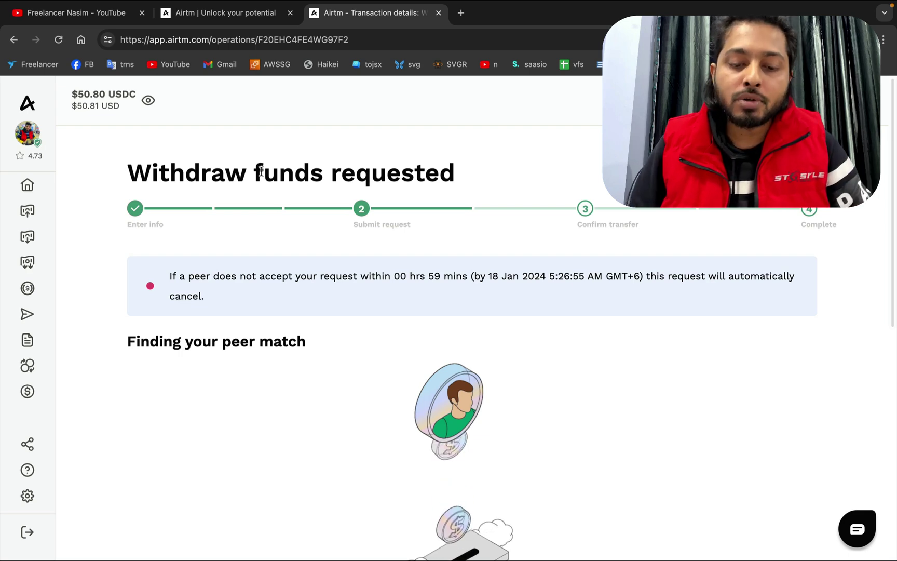
- Send the peer 'hello' and 'i am online' in the chat, then open a new browser tab
{"action": "scroll", "coordinate": [368, 287], "scroll_direction": "down", "scroll_amount": 3}
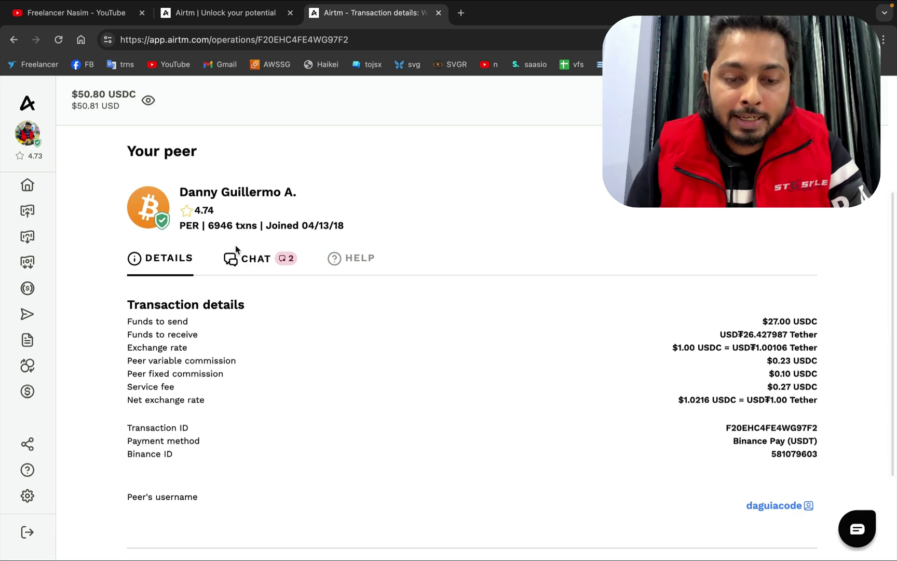
{"action": "left_click_drag", "start_coordinate": [209, 225], "coordinate": [237, 228]}
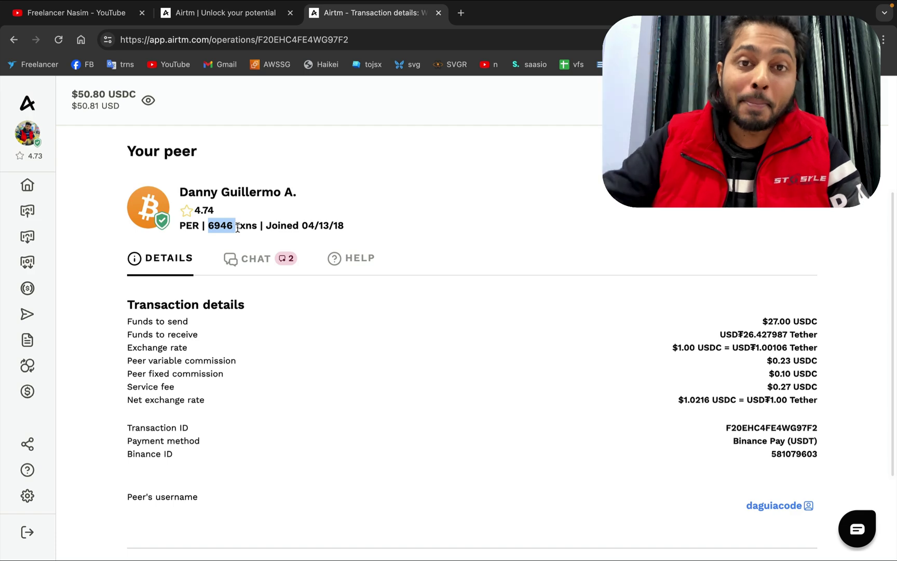
{"action": "left_click", "coordinate": [236, 228]}
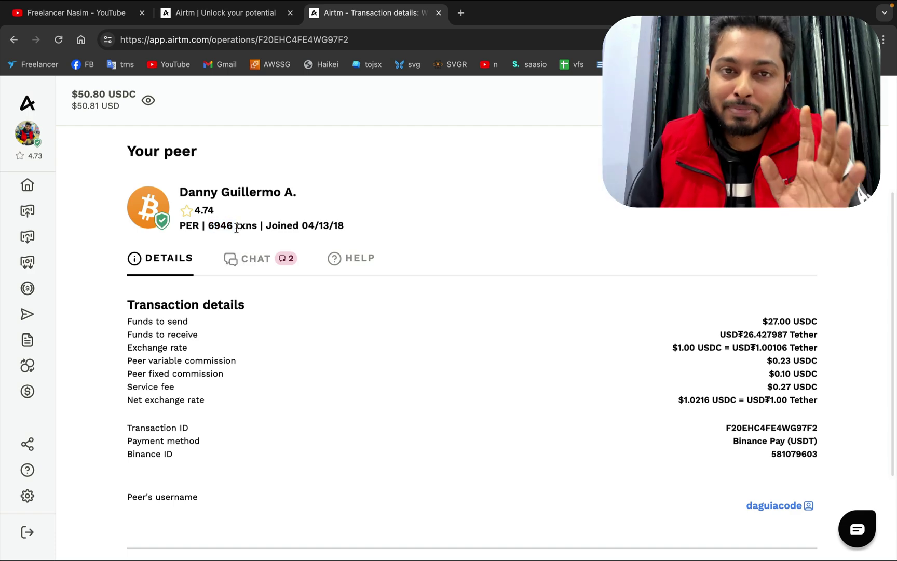
{"action": "left_click", "coordinate": [261, 258]}
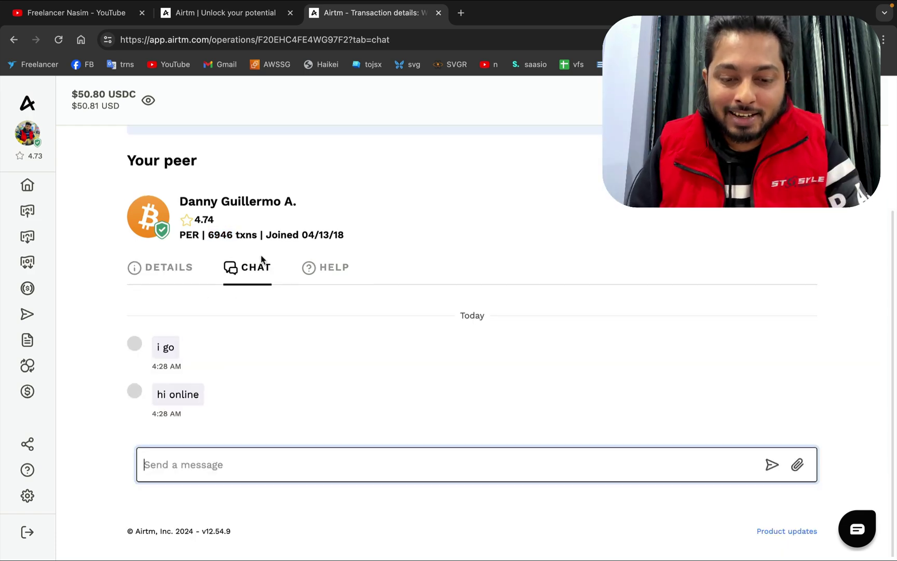
{"action": "left_click", "coordinate": [258, 464]}
{"action": "type", "text": "hello"}
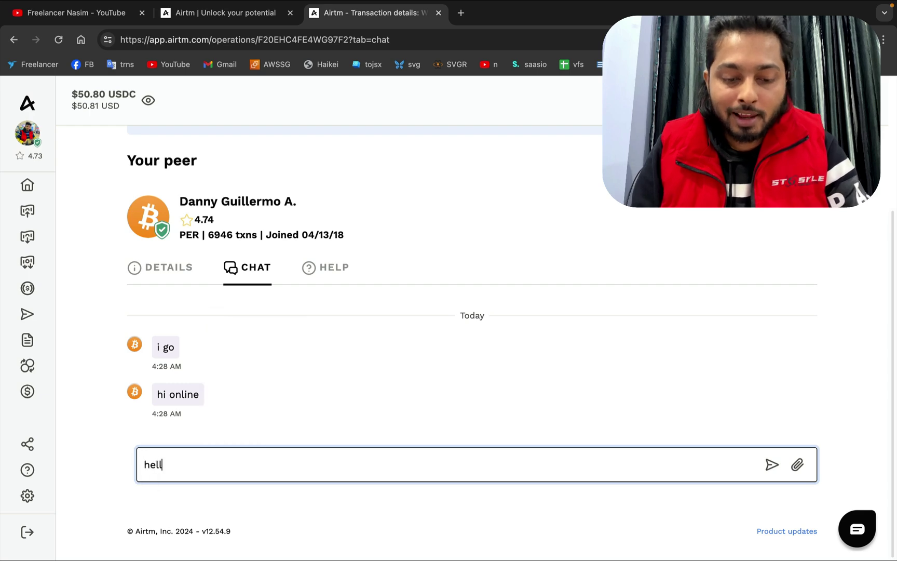
{"action": "key", "text": "Return"}
{"action": "type", "text": "i am online"}
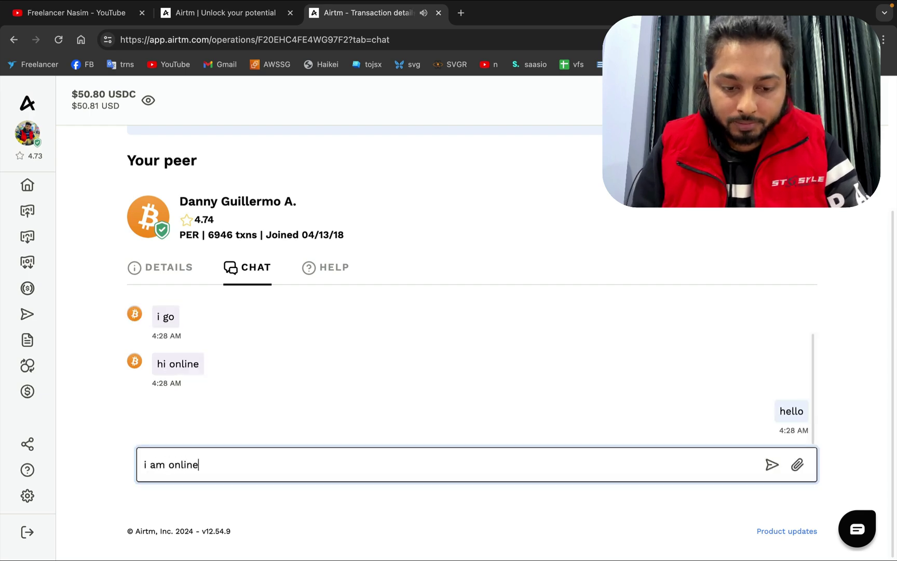
{"action": "key", "text": "Return"}
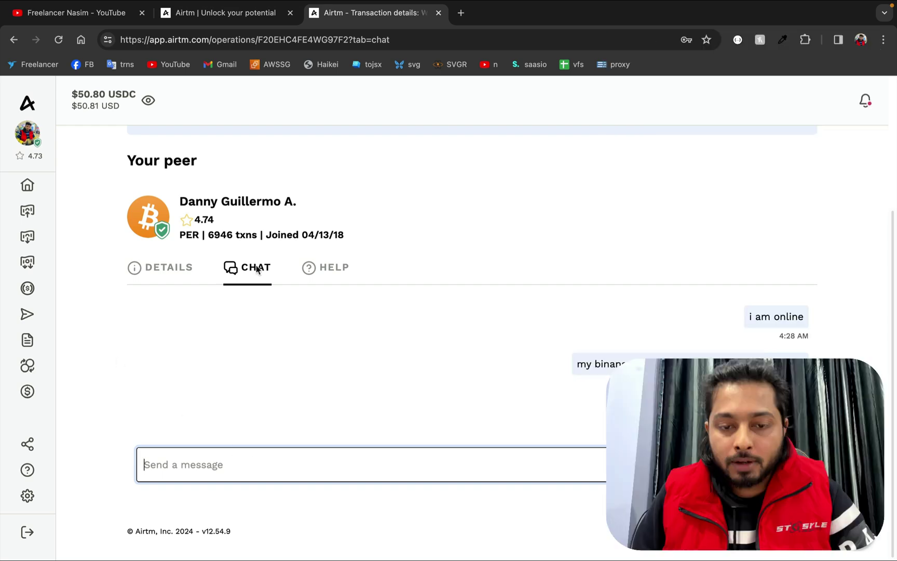
{"action": "left_click", "coordinate": [457, 13]}
- Go to Gmail and read the Bkash Add funds completed email
{"action": "type", "text": "gmail.com"}
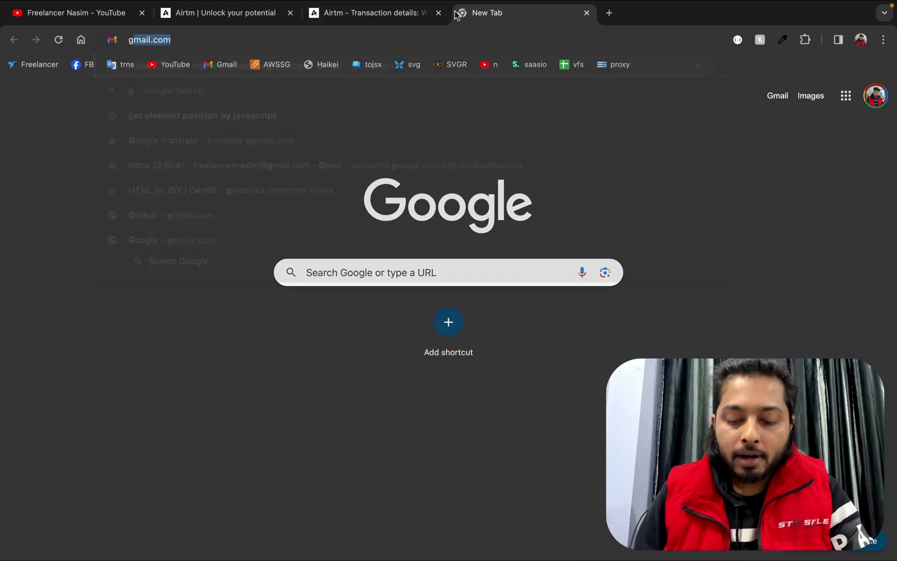
{"action": "key", "text": "Return"}
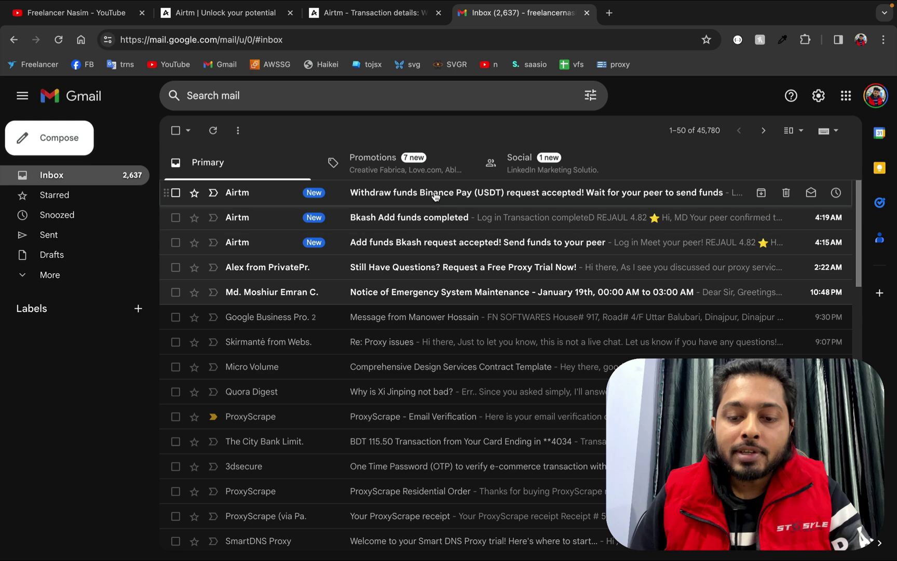
{"action": "left_click", "coordinate": [399, 217]}
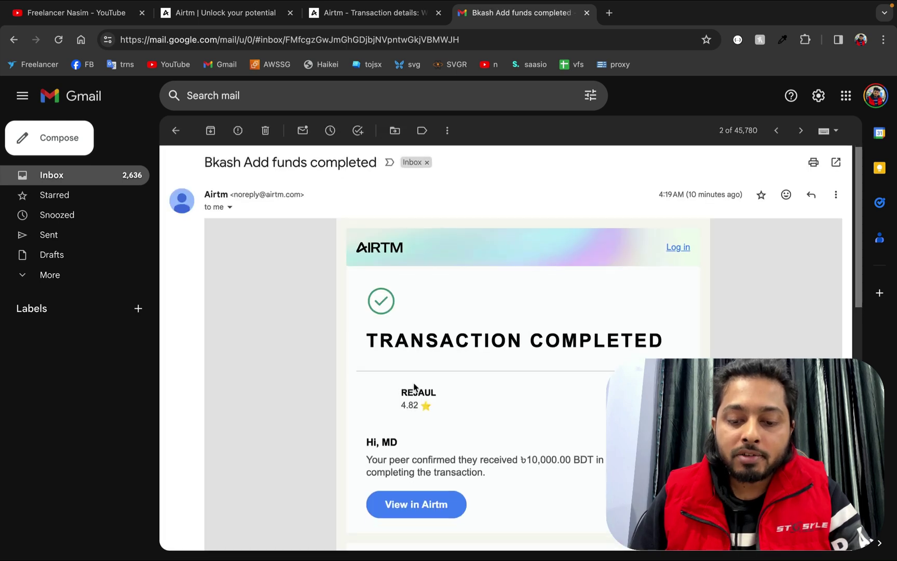
{"action": "scroll", "coordinate": [467, 364], "scroll_direction": "down", "scroll_amount": 2}
{"action": "scroll", "coordinate": [462, 305], "scroll_direction": "up", "scroll_amount": 2}
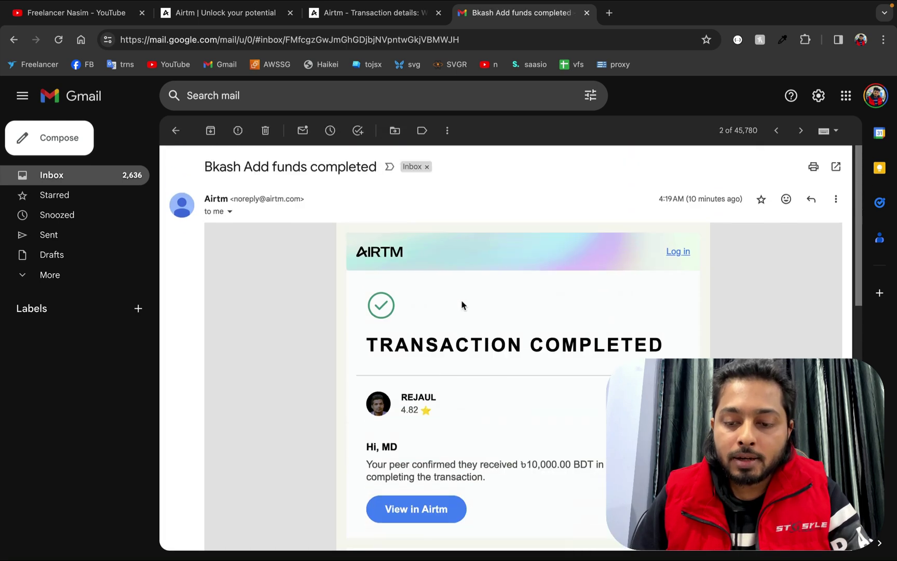
{"action": "scroll", "coordinate": [463, 305], "scroll_direction": "down", "scroll_amount": 2}
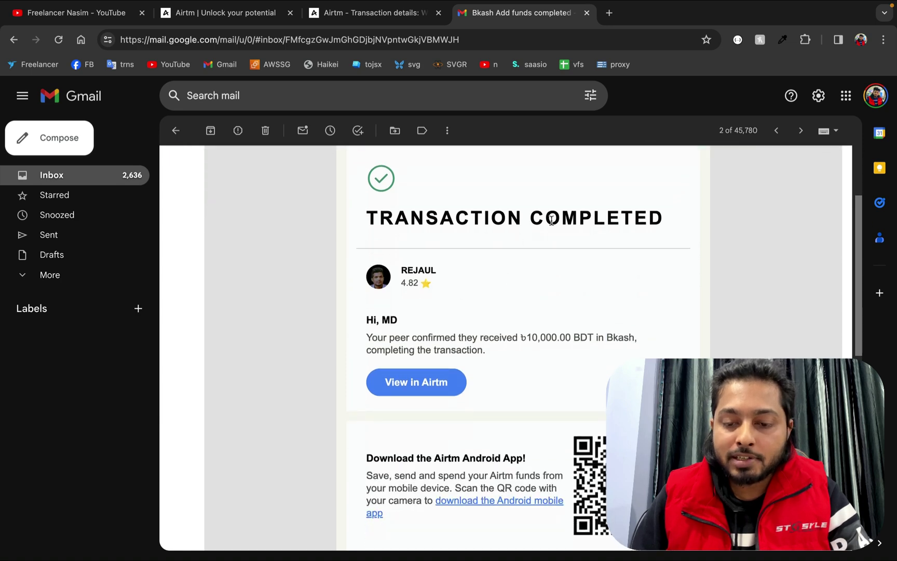
{"action": "left_click", "coordinate": [115, 178]}
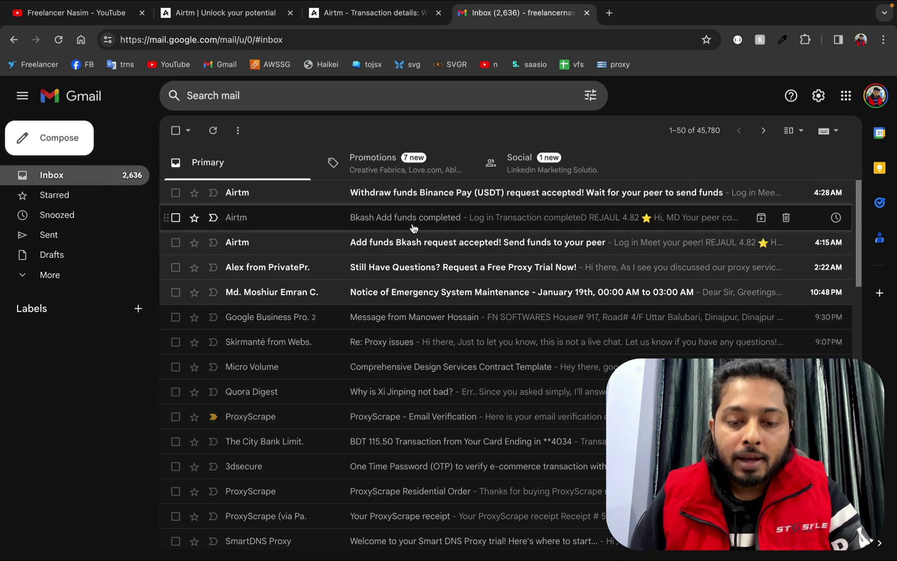
- Read the Withdraw funds Binance Pay email, then open the Binance payment-received email
{"action": "left_click", "coordinate": [351, 193]}
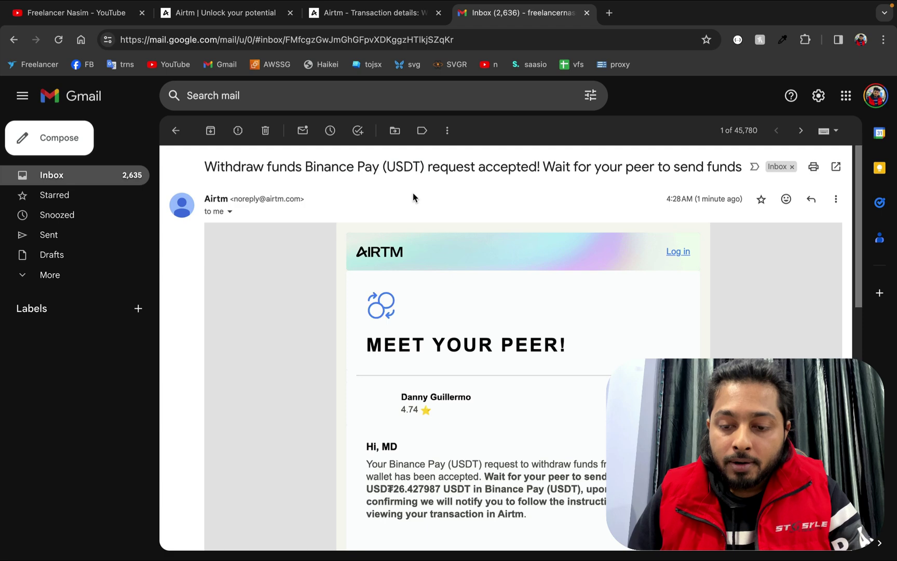
{"action": "scroll", "coordinate": [421, 352], "scroll_direction": "down", "scroll_amount": 1}
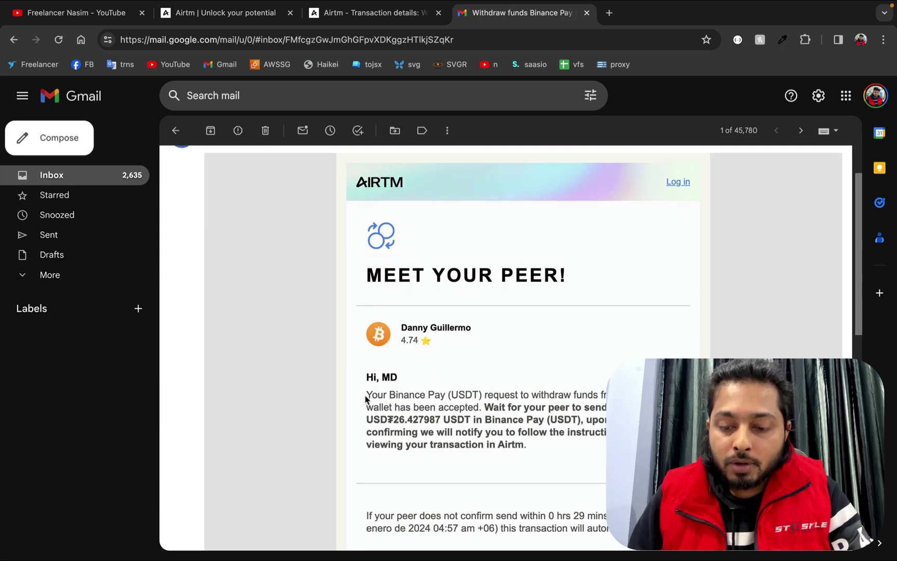
{"action": "left_click_drag", "start_coordinate": [365, 371], "coordinate": [476, 407]}
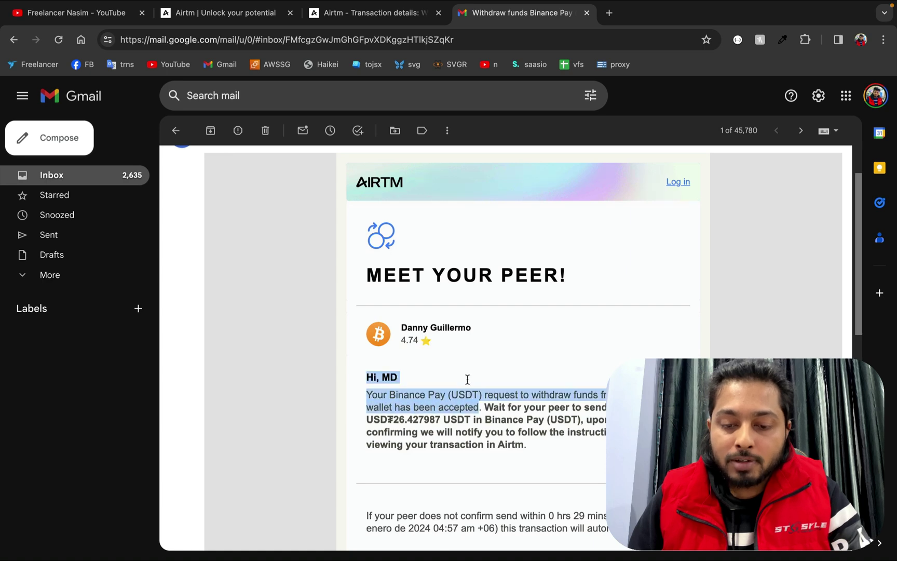
{"action": "left_click", "coordinate": [466, 370]}
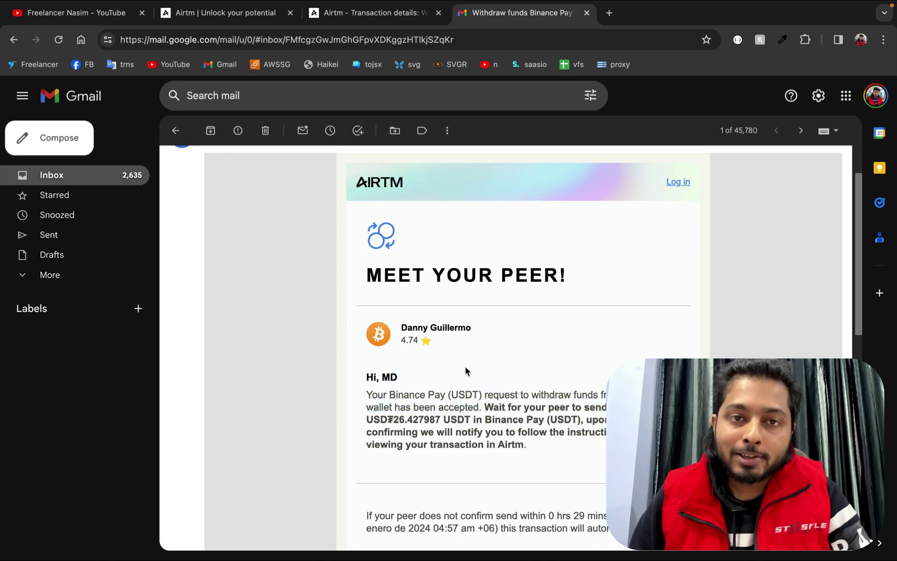
{"action": "scroll", "coordinate": [466, 370], "scroll_direction": "down", "scroll_amount": 1}
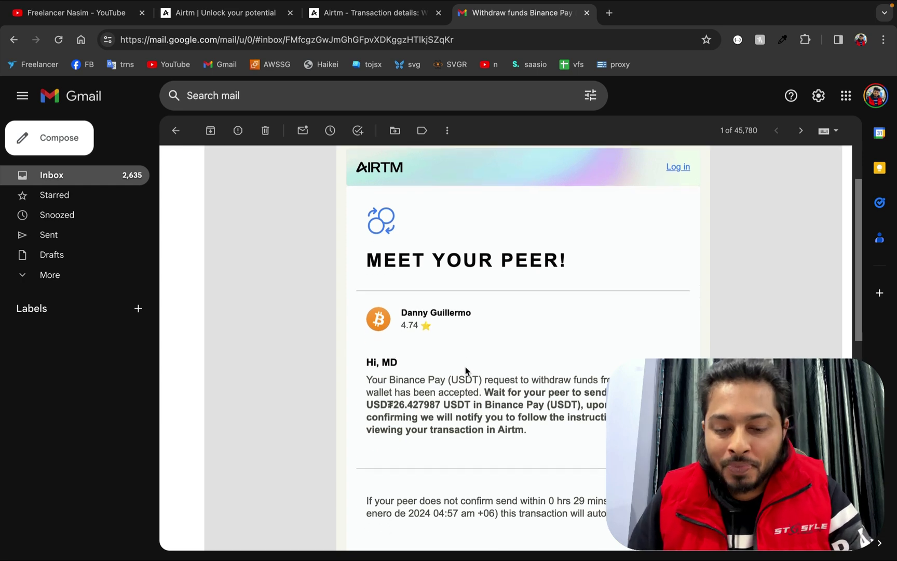
{"action": "scroll", "coordinate": [212, 229], "scroll_direction": "up", "scroll_amount": 3}
{"action": "left_click", "coordinate": [113, 175]}
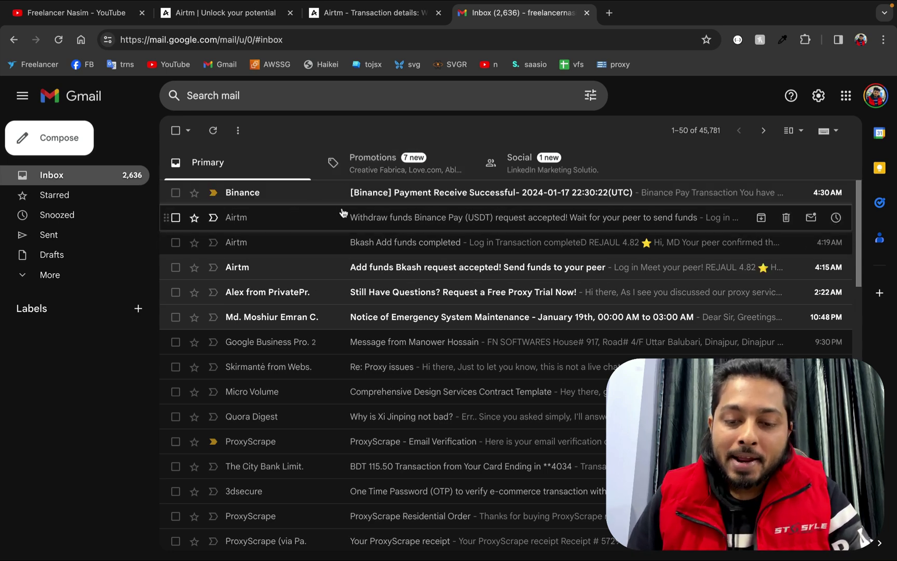
{"action": "left_click", "coordinate": [426, 193]}
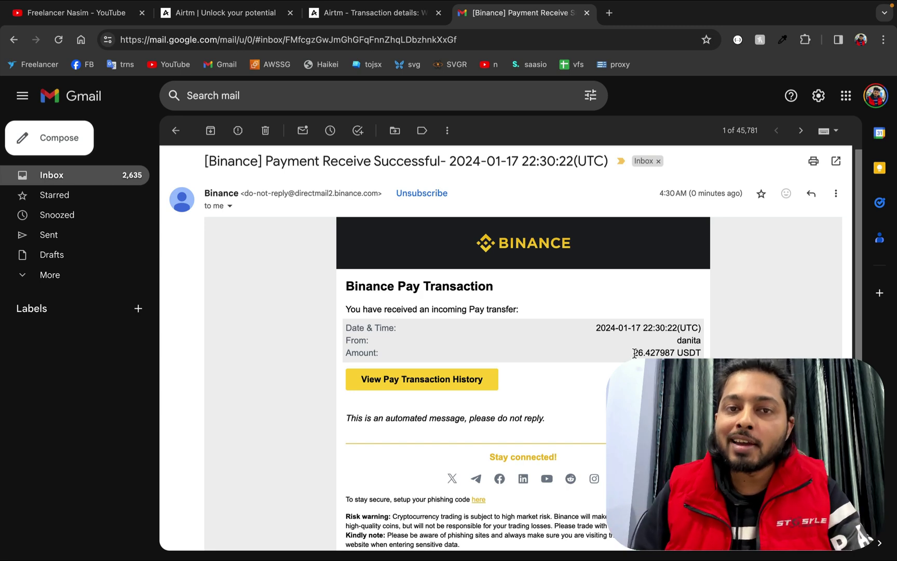
- Back in Airtm, confirm receipt of the 26.427987 Tether, affirming the correct amount arrived
{"action": "left_click", "coordinate": [393, 15]}
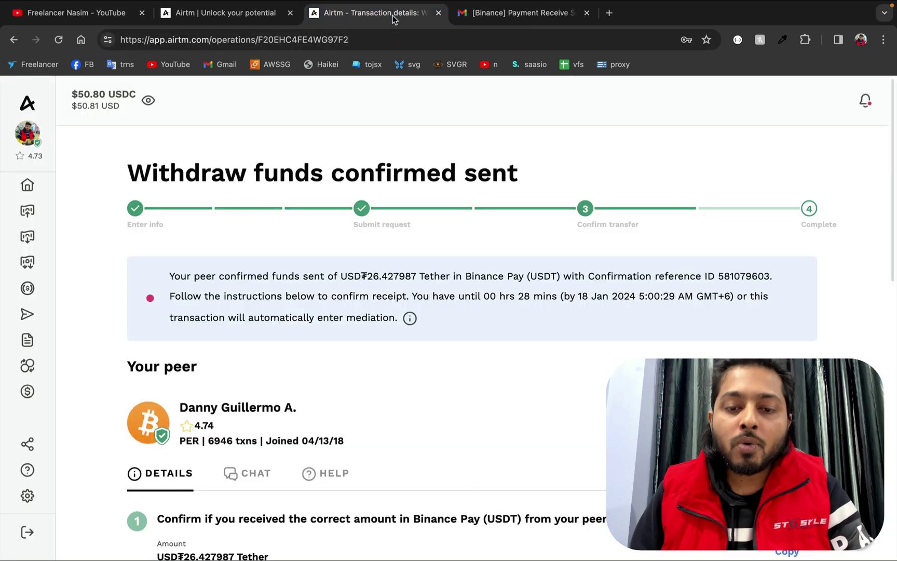
{"action": "scroll", "coordinate": [263, 289], "scroll_direction": "down", "scroll_amount": 8}
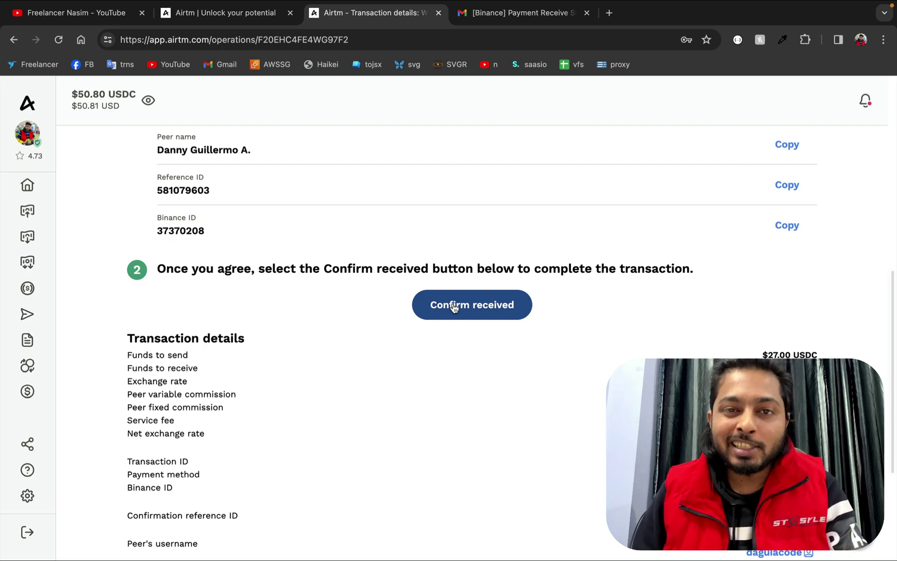
{"action": "scroll", "coordinate": [455, 307], "scroll_direction": "down", "scroll_amount": 3}
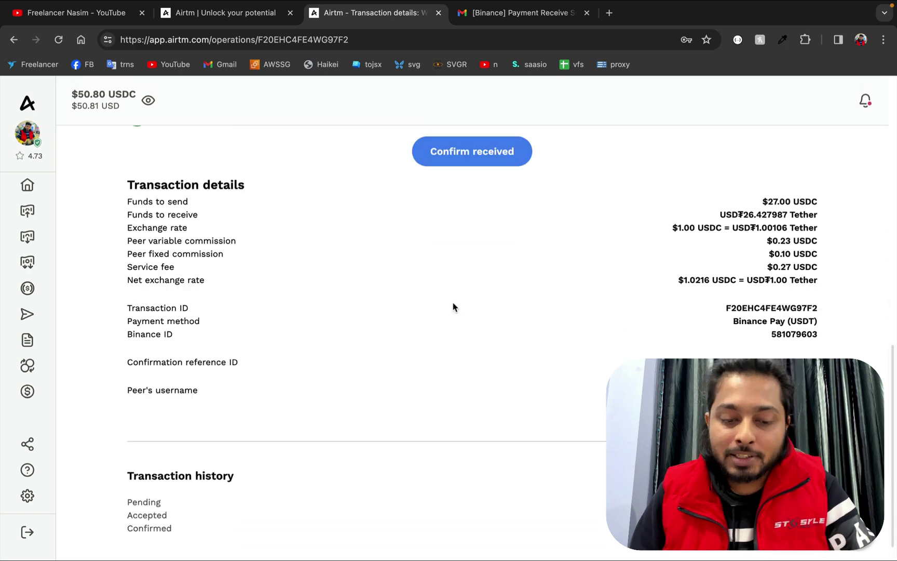
{"action": "scroll", "coordinate": [447, 314], "scroll_direction": "up", "scroll_amount": 3}
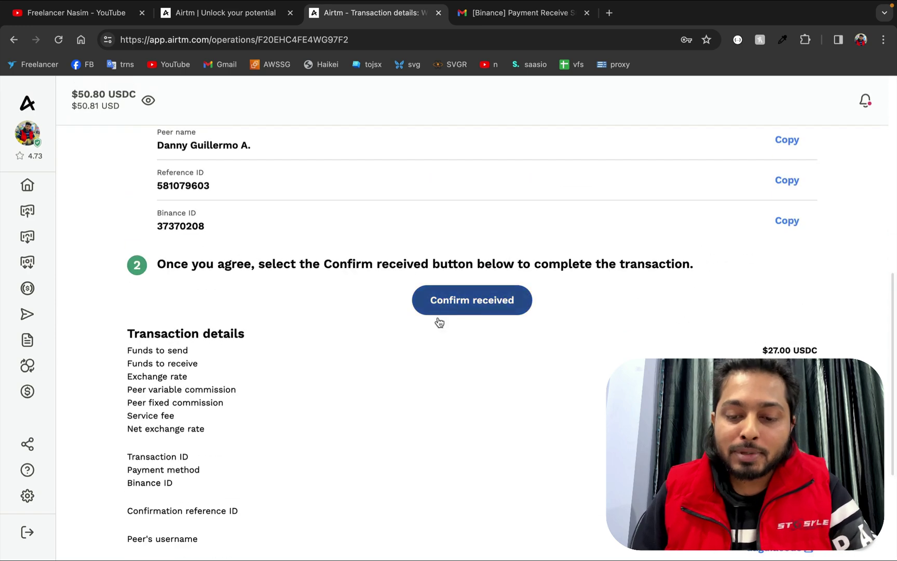
{"action": "left_click", "coordinate": [474, 309]}
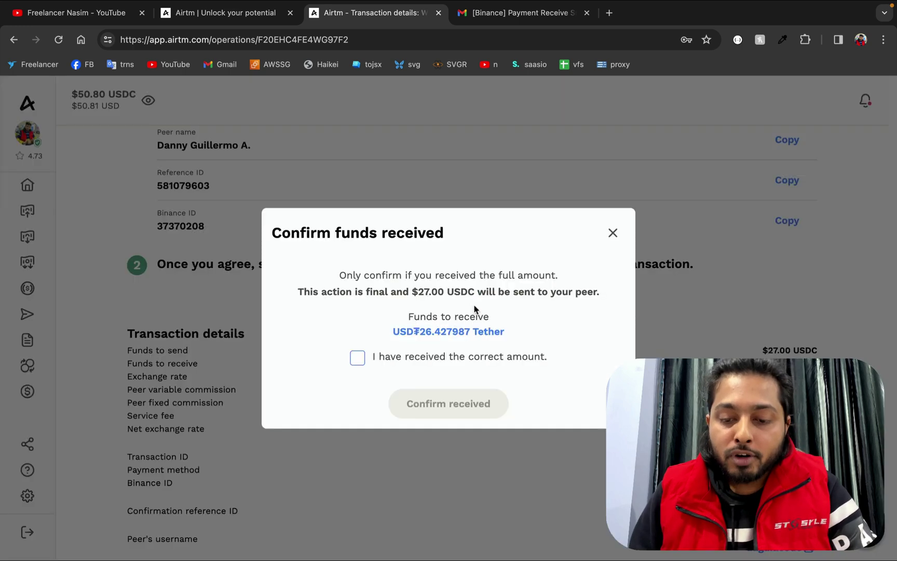
{"action": "left_click", "coordinate": [356, 359]}
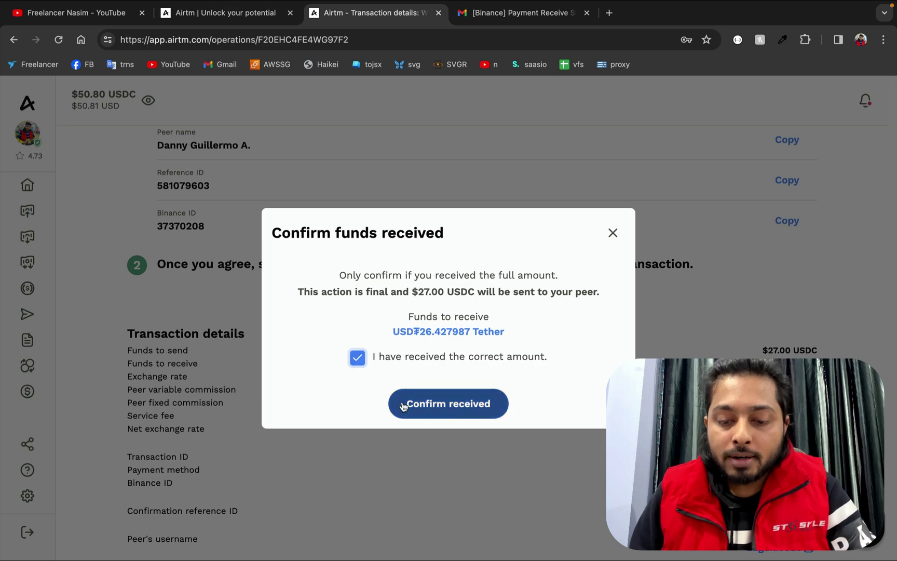
{"action": "left_click", "coordinate": [458, 407]}
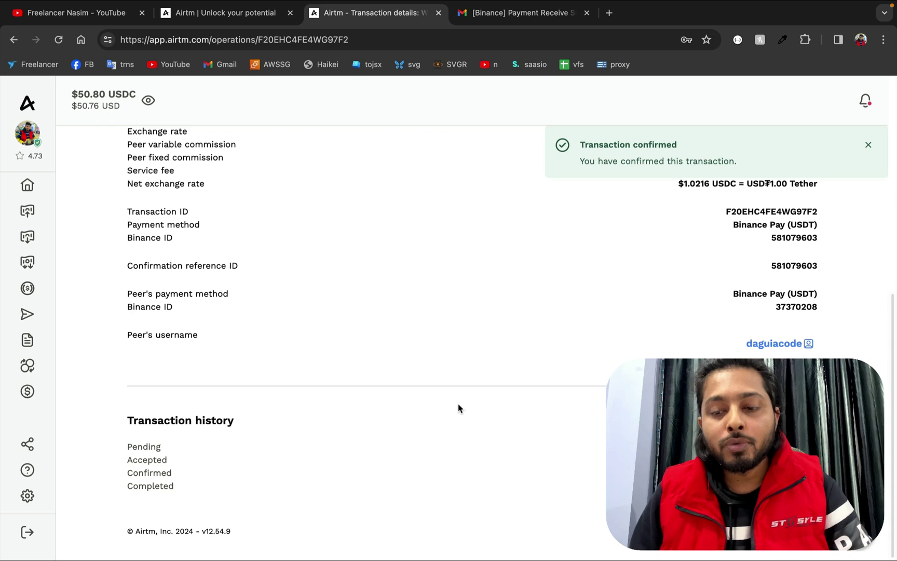
- Give the Binance Pay peer five stars, then return to the Airtm home dashboard
{"action": "scroll", "coordinate": [421, 283], "scroll_direction": "down", "scroll_amount": 3}
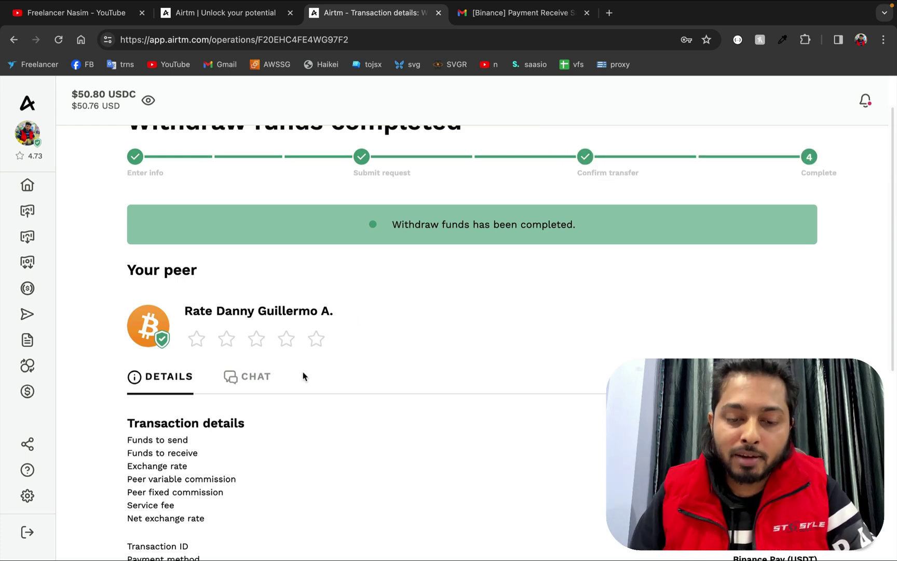
{"action": "left_click", "coordinate": [316, 340]}
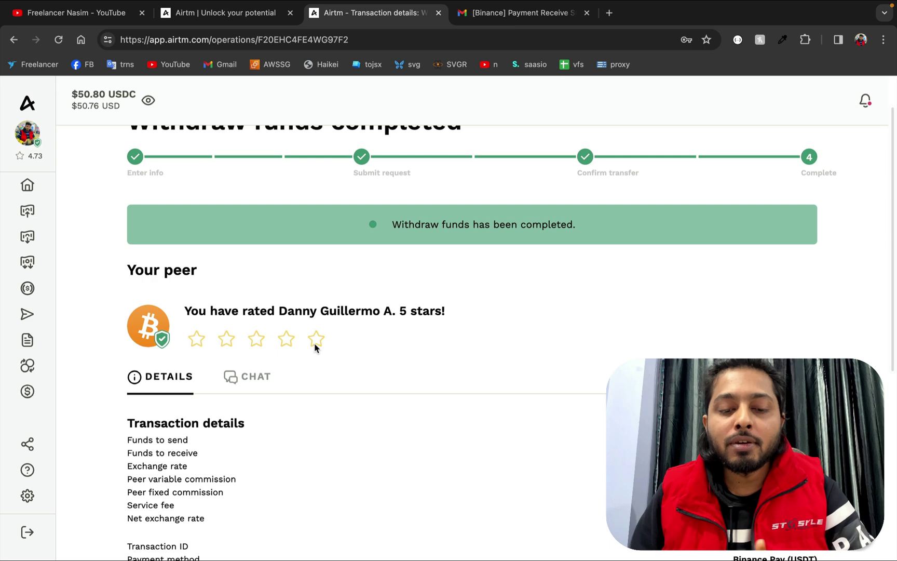
{"action": "scroll", "coordinate": [315, 347], "scroll_direction": "down", "scroll_amount": 3}
{"action": "scroll", "coordinate": [315, 346], "scroll_direction": "up", "scroll_amount": 4}
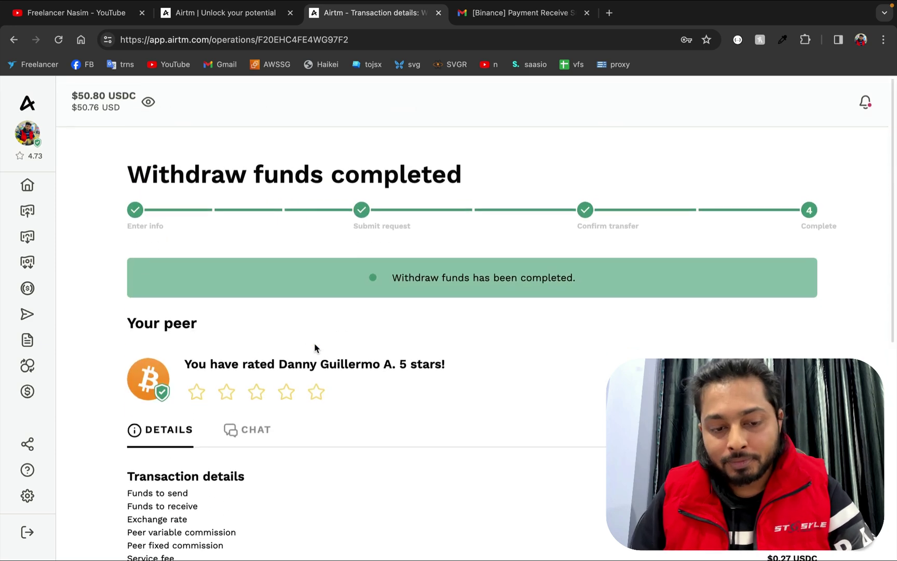
{"action": "left_click", "coordinate": [34, 183]}
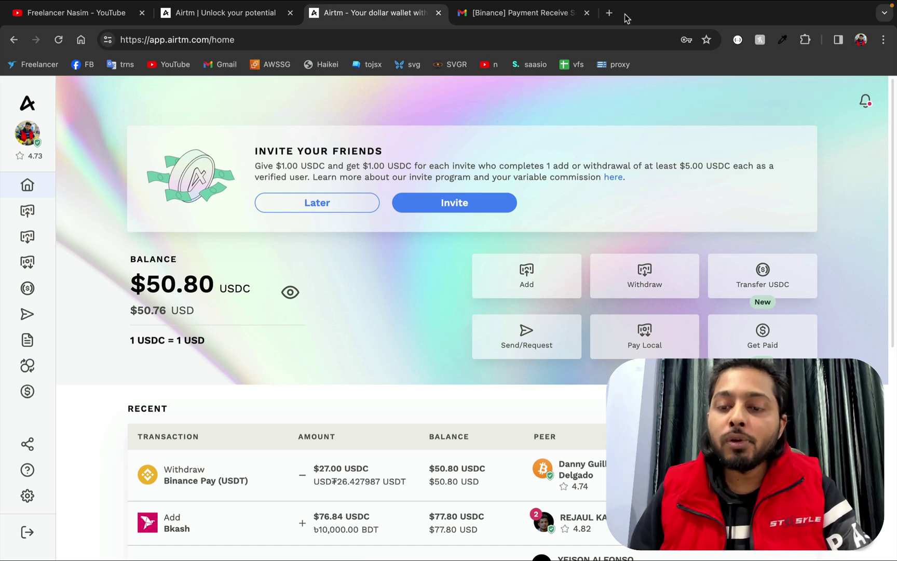
- Search Google for 'airtm' in a new browser tab
{"action": "left_click", "coordinate": [609, 12]}
{"action": "type", "text": "airtm"}
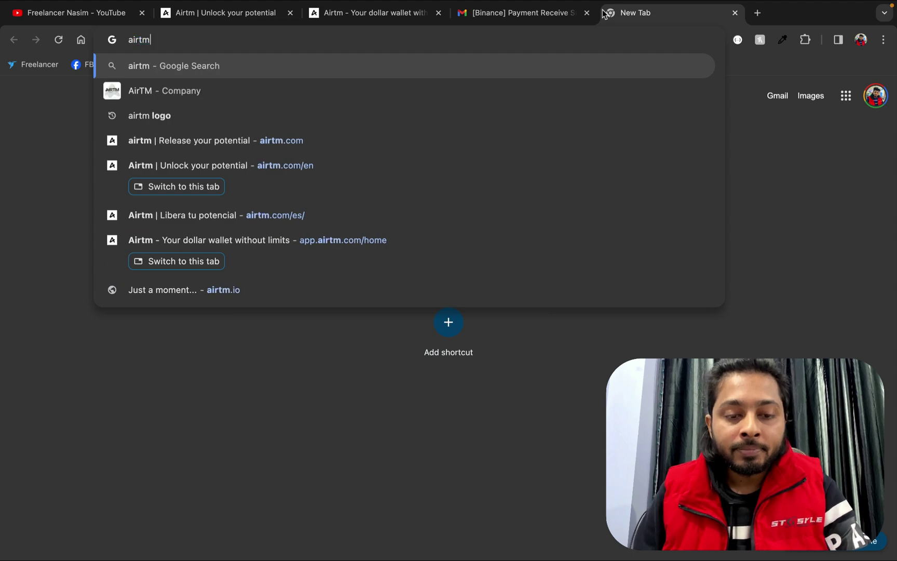
{"action": "key", "text": "Return"}
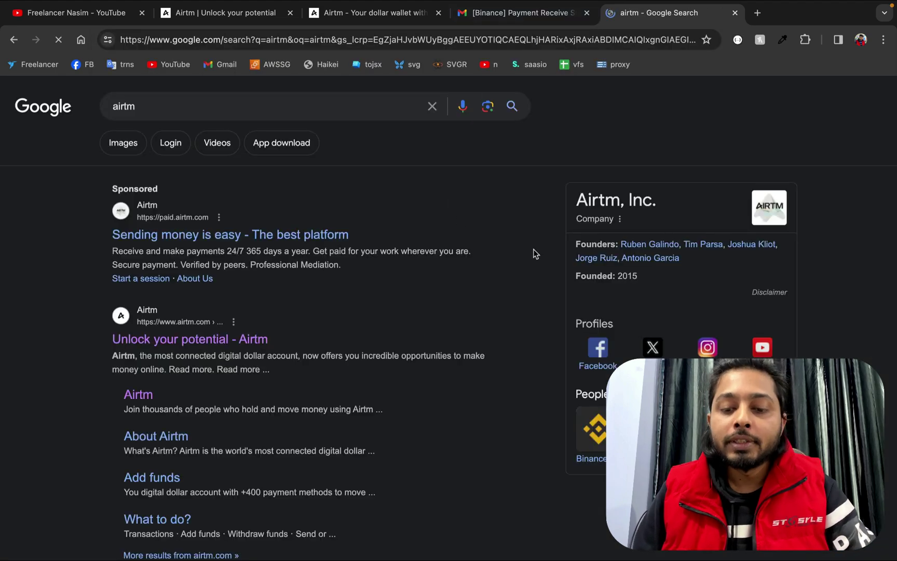